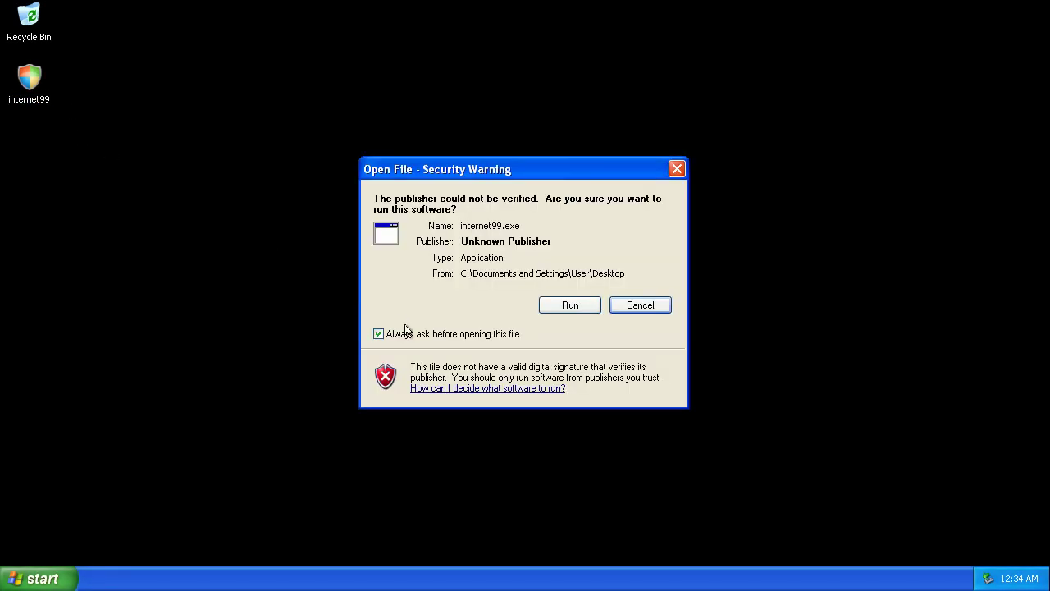
Run internet99.exe despite the unverified publisher warning
click(543, 304)
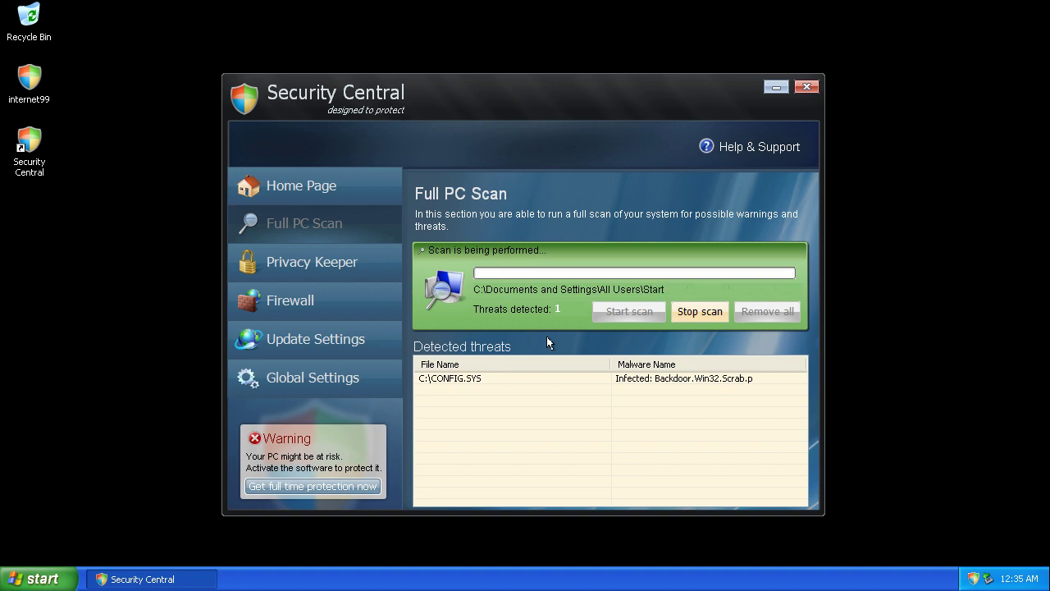
Look through the Home Page, Full PC Scan, Privacy Keeper, Firewall, Update Settings and Global Settings sections, and close the Security Central window
click(324, 186)
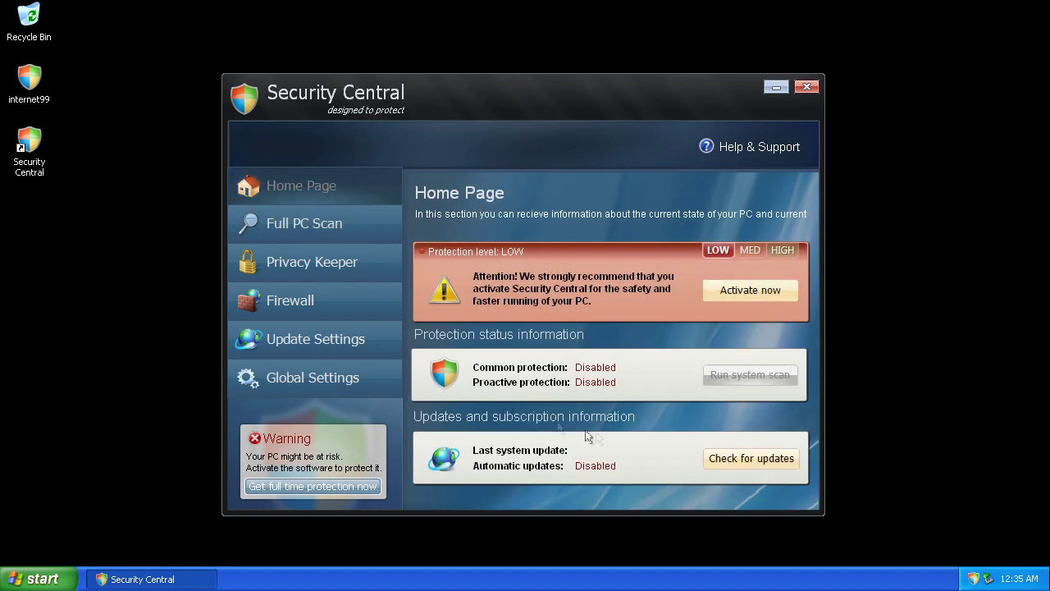
click(305, 231)
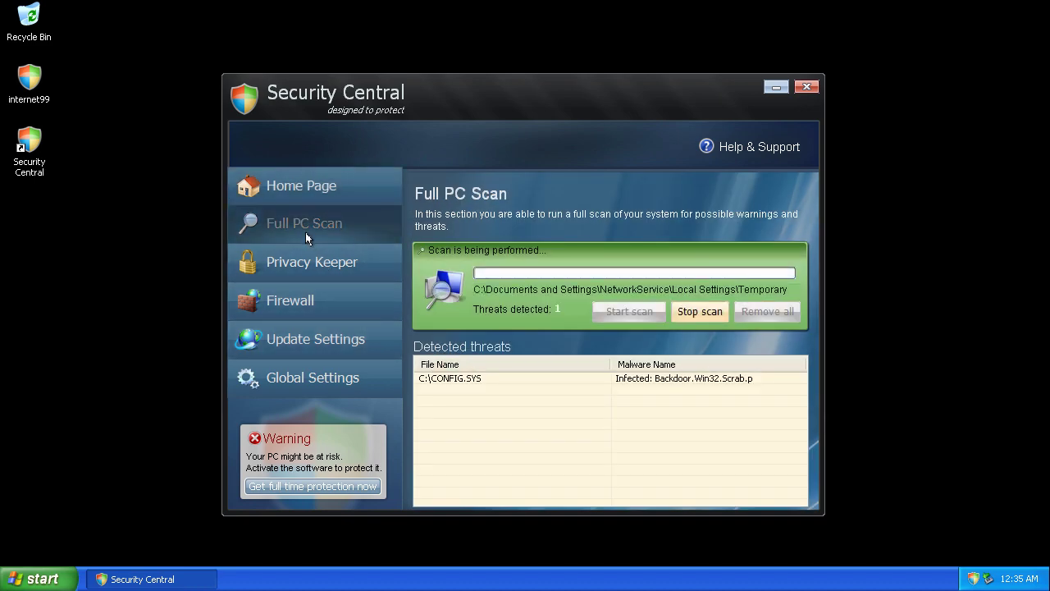
click(289, 271)
click(293, 303)
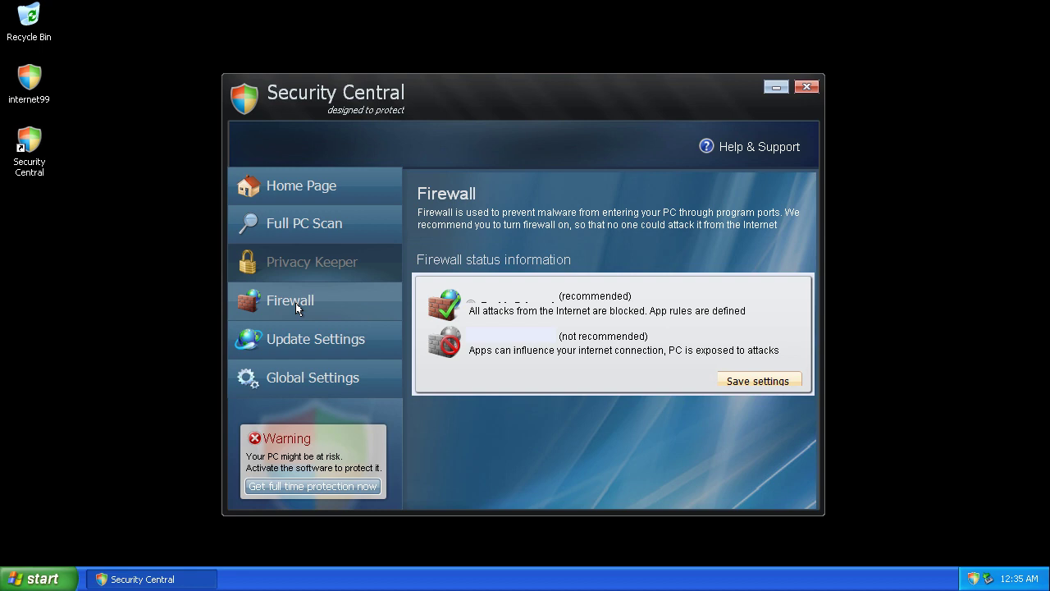
click(300, 339)
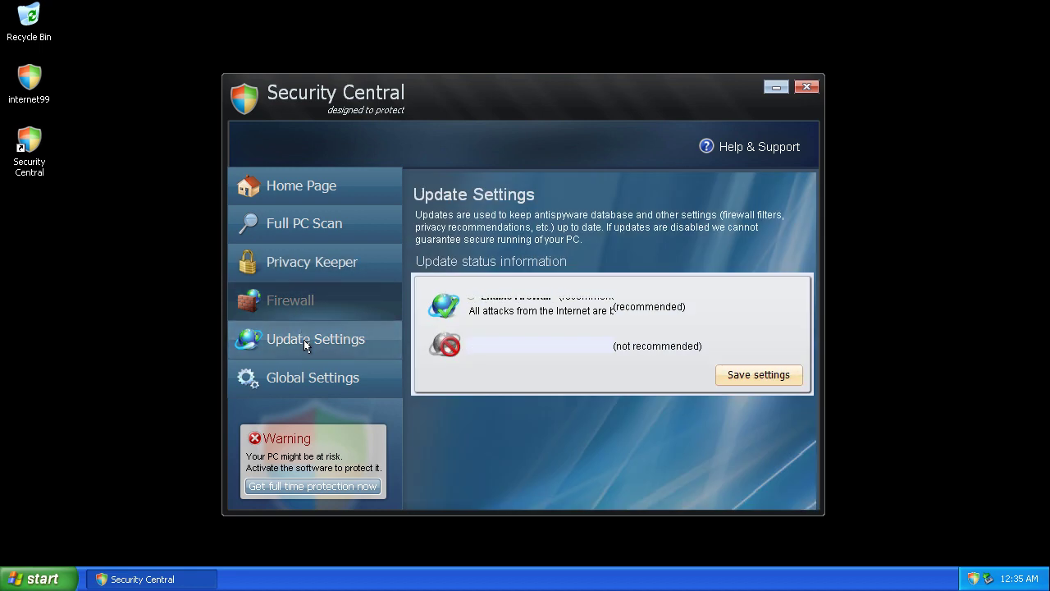
click(307, 367)
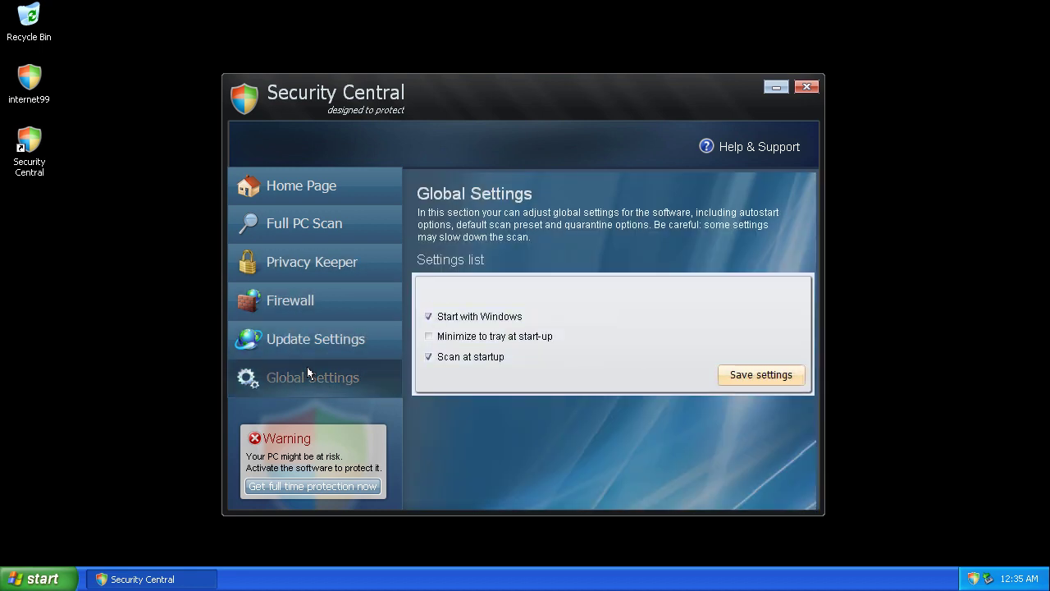
click(802, 91)
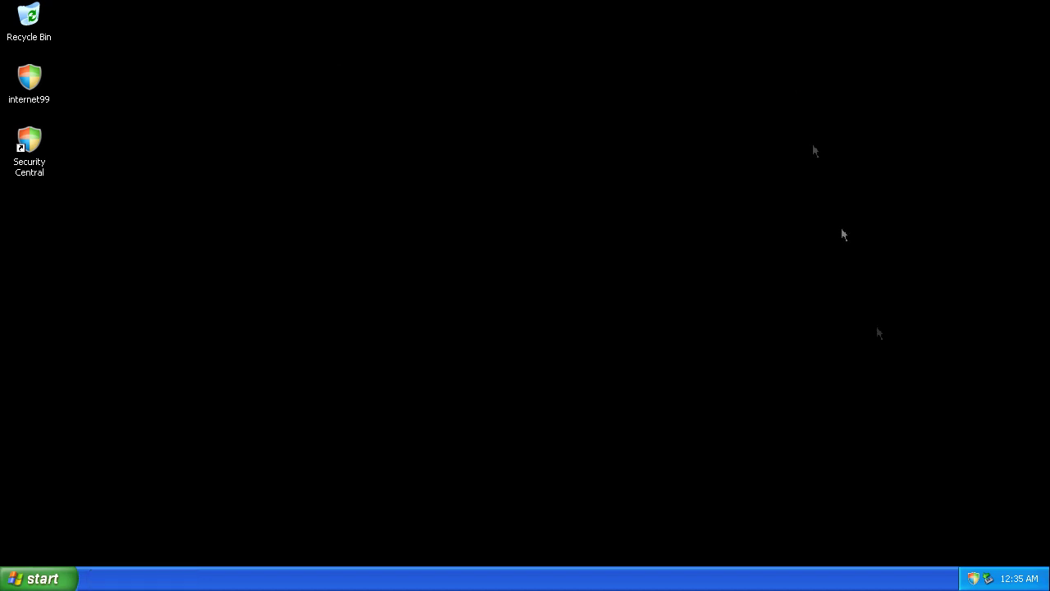
Open Security Central's settings through its notification area entry and close the window again
right_click(972, 574)
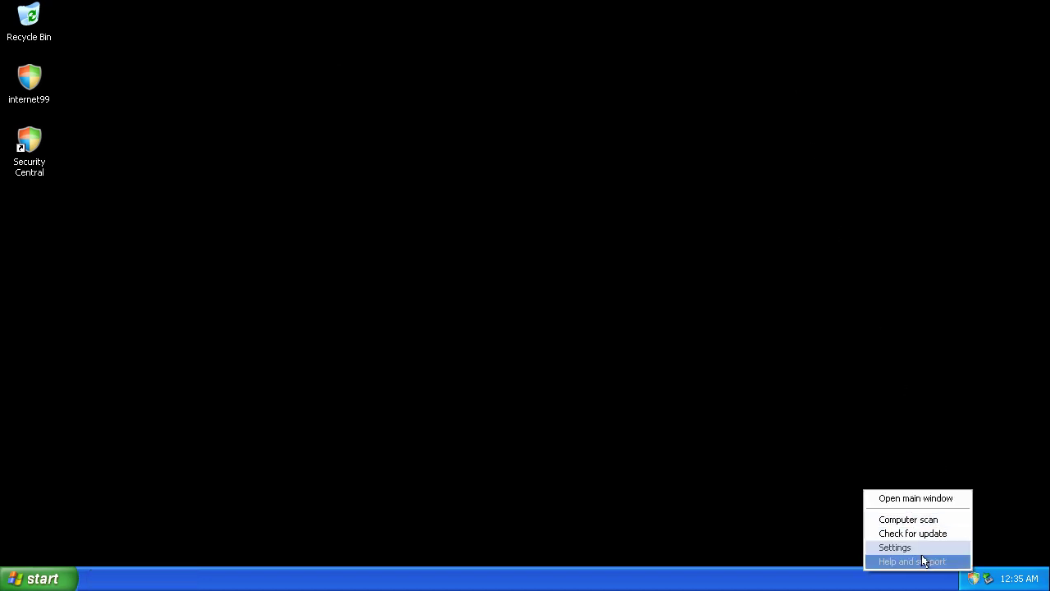
click(896, 546)
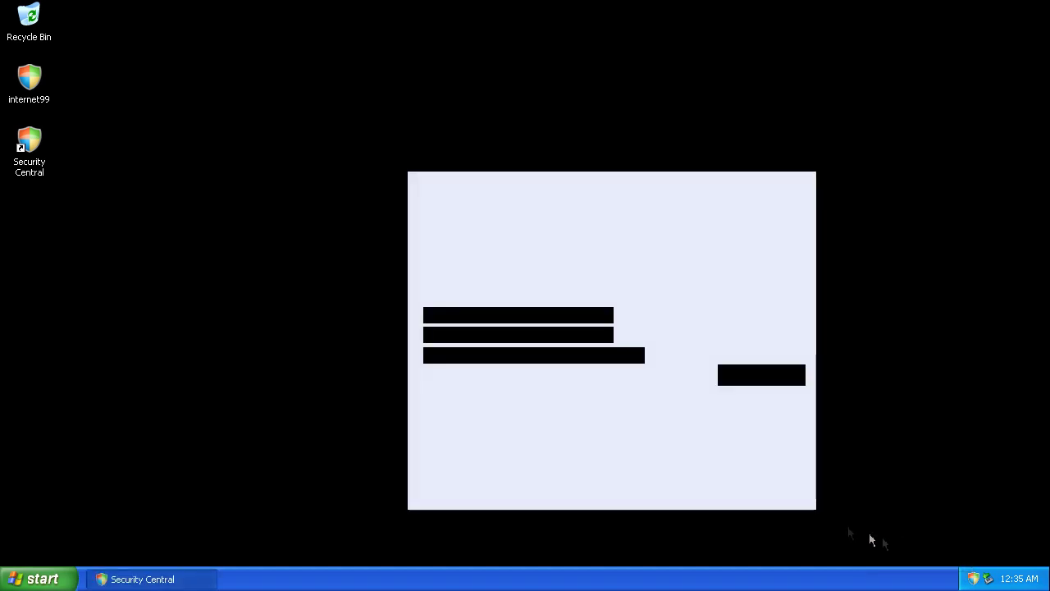
click(805, 89)
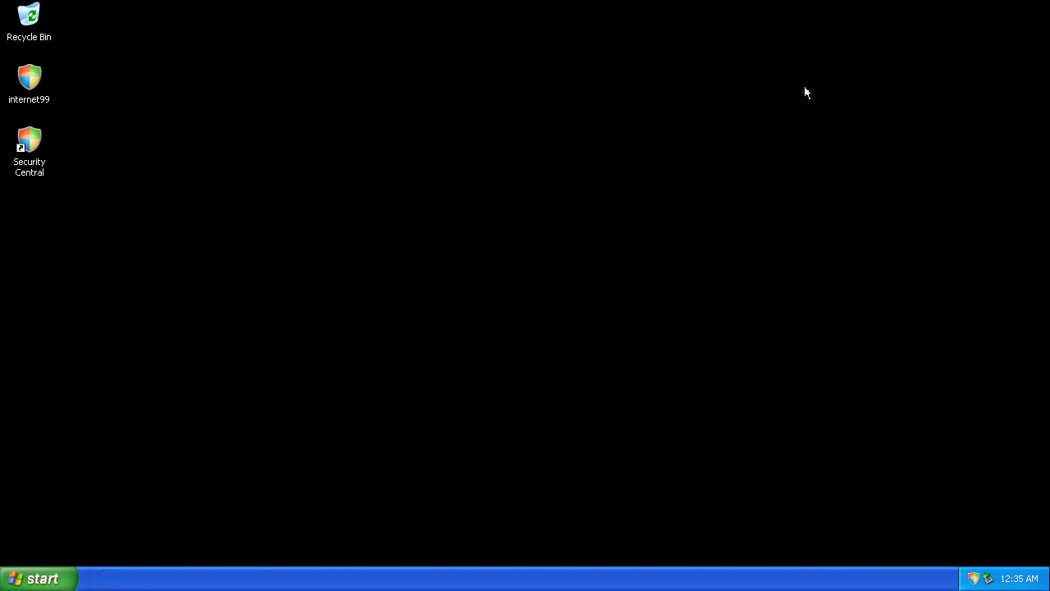
Try to start Windows Task Manager and dismiss the alert balloon
right_click(298, 581)
click(299, 537)
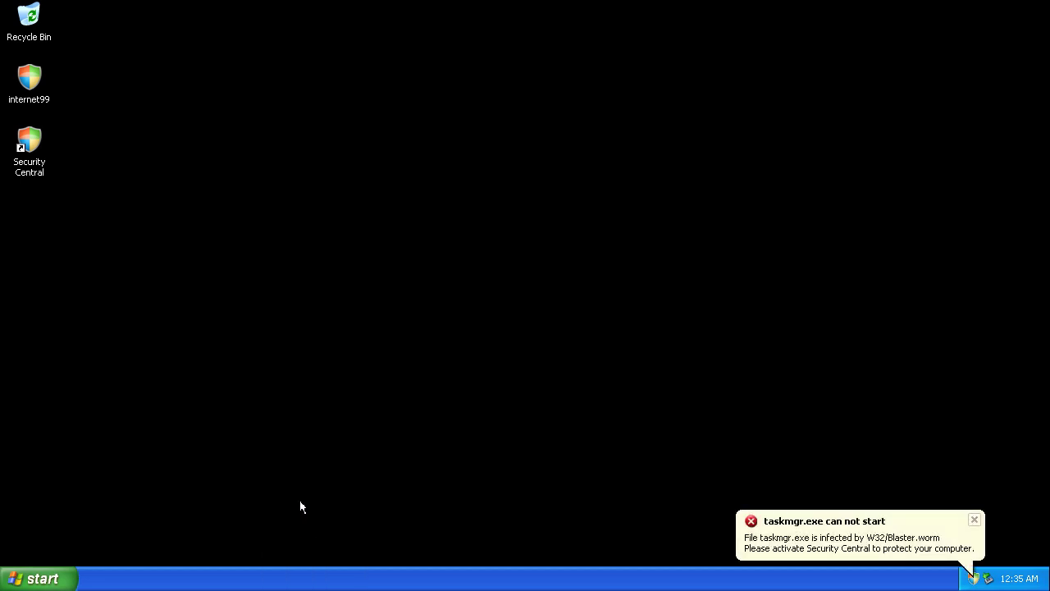
click(974, 520)
Try to start the Registry Editor with the Run command regedit
click(43, 578)
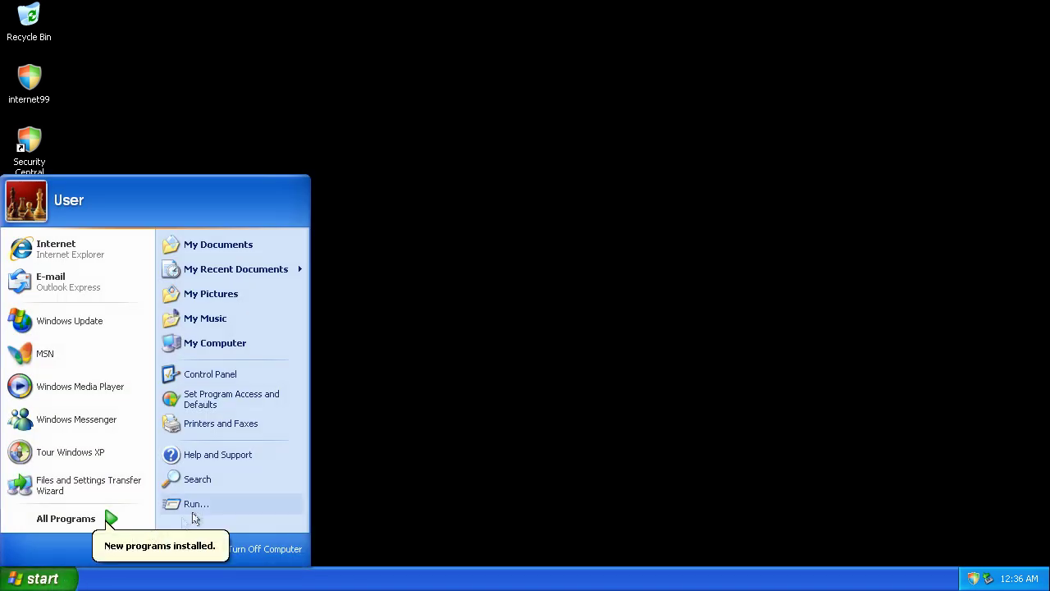
click(199, 504)
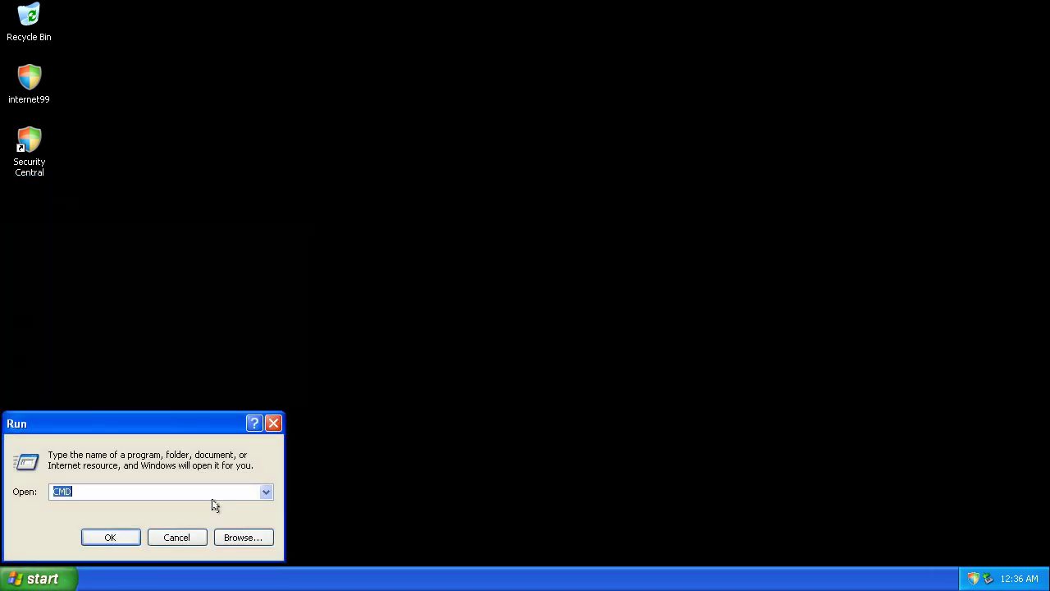
text(regedit)
key(Return)
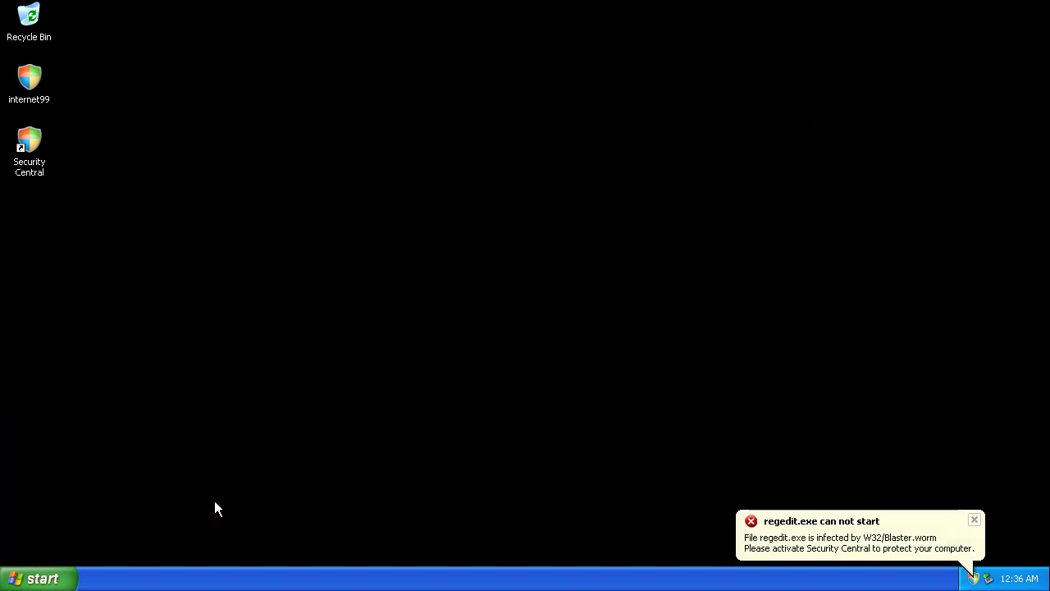
Try to start the Command Prompt with the Run command cmd, and dismiss the alert balloon
key(super+r)
text(cmd)
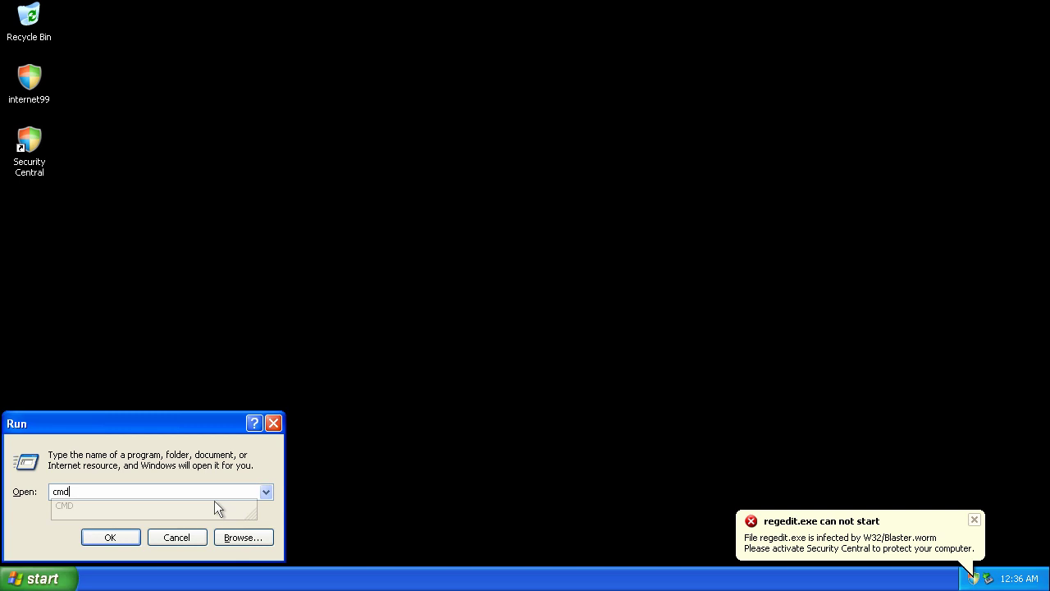
key(Return)
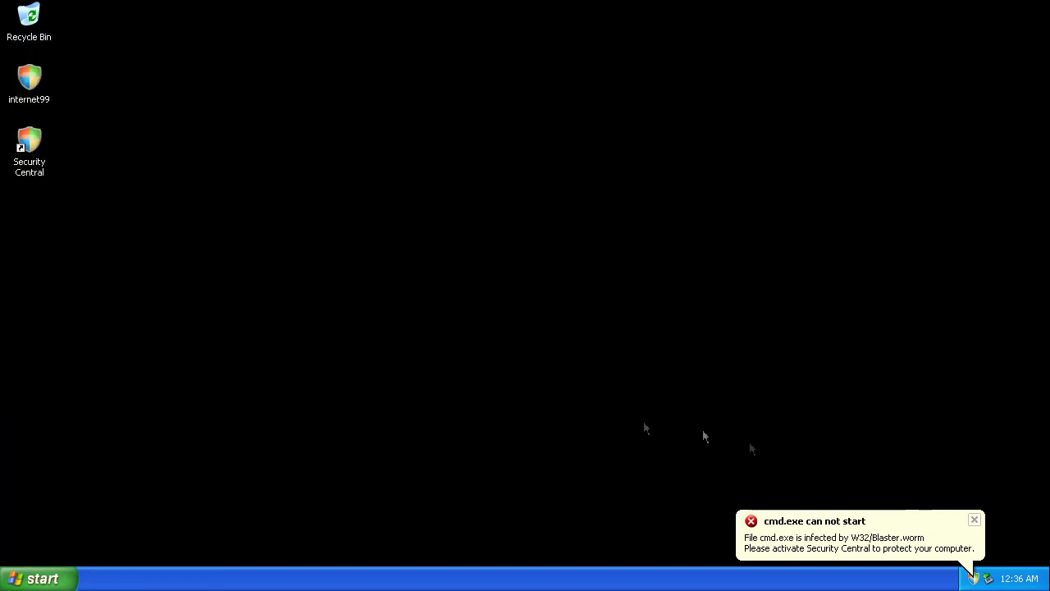
click(973, 519)
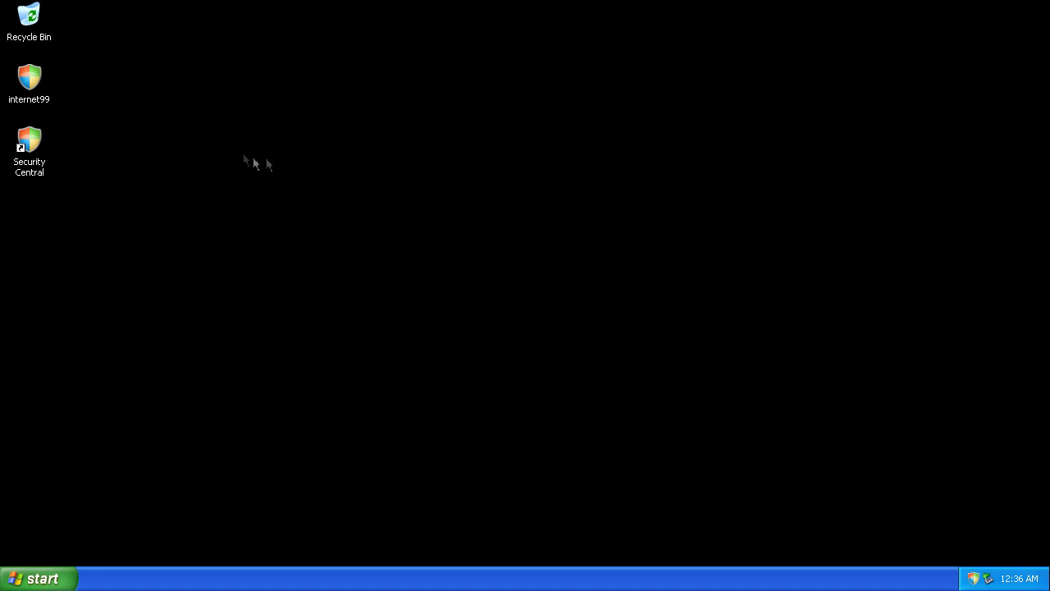
Try to start the Calculator with the Run command calc, and dismiss the alert balloon
click(33, 579)
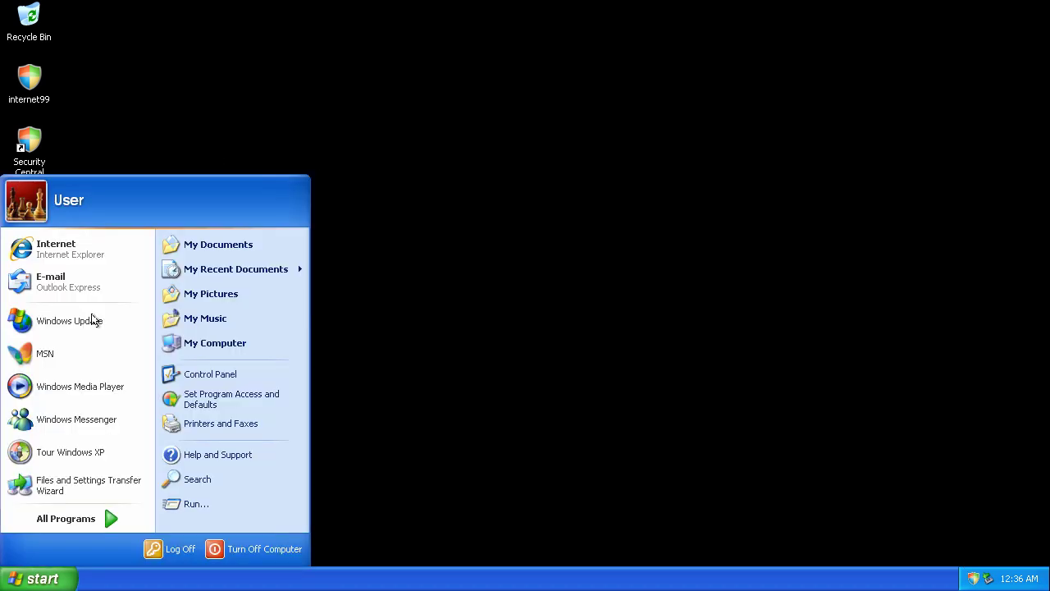
click(194, 505)
text(calc)
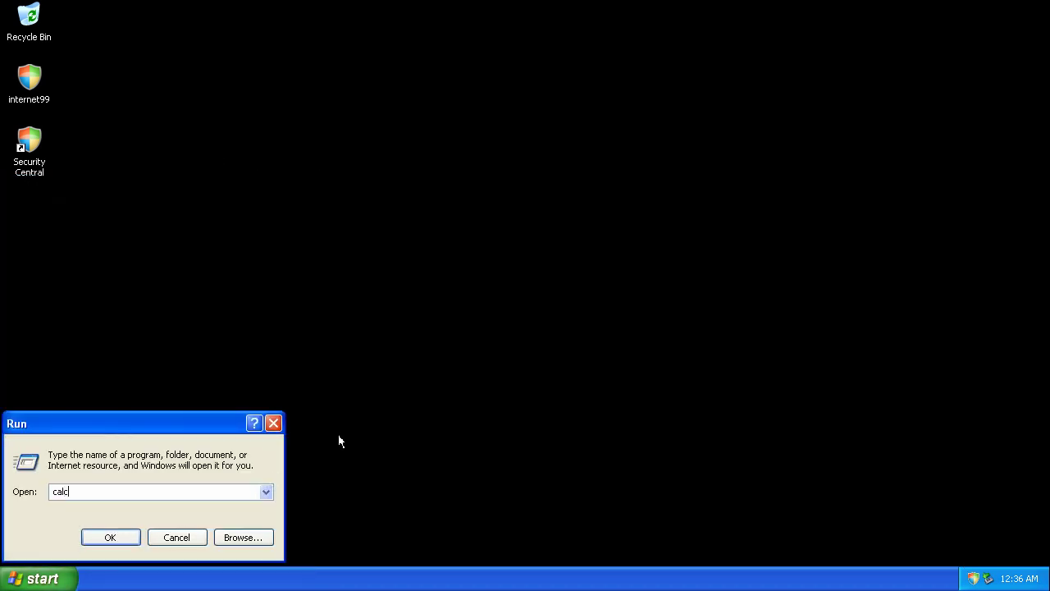
key(Return)
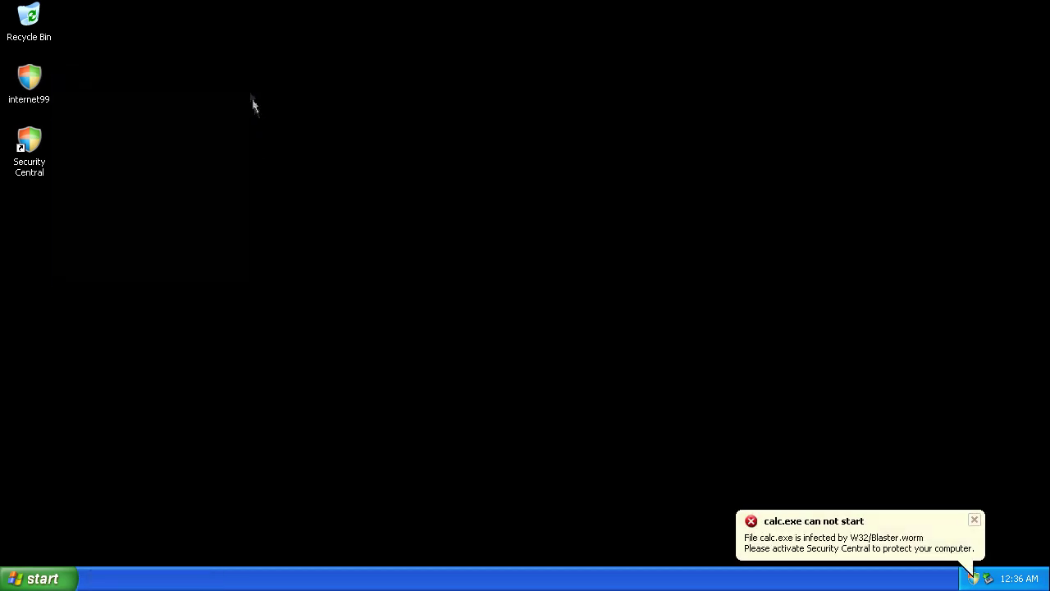
click(974, 520)
Try to start Notepad from the Accessories program group
click(37, 578)
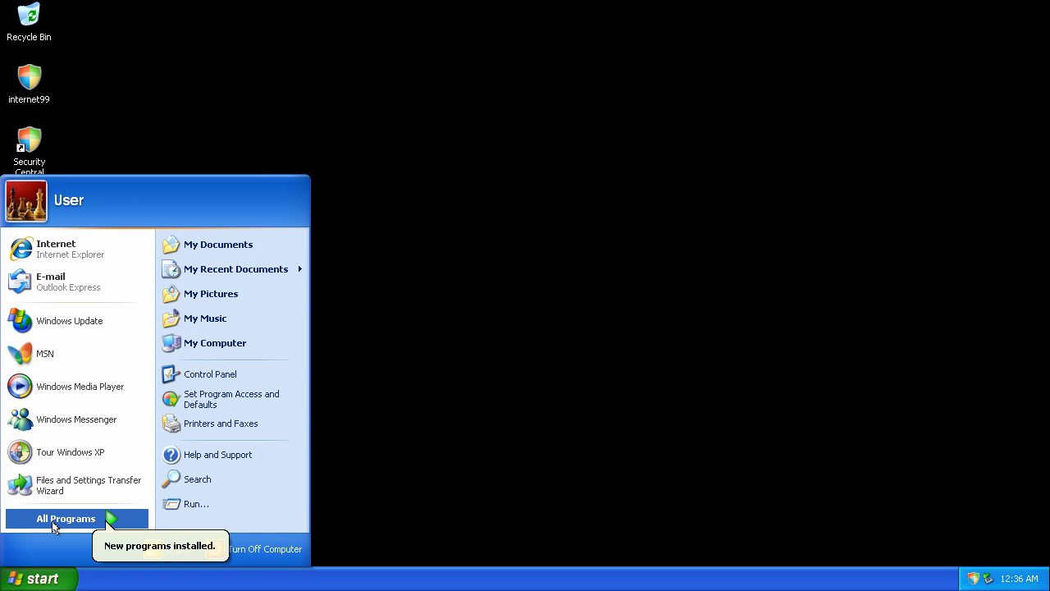
click(54, 519)
mouse_move(228, 351)
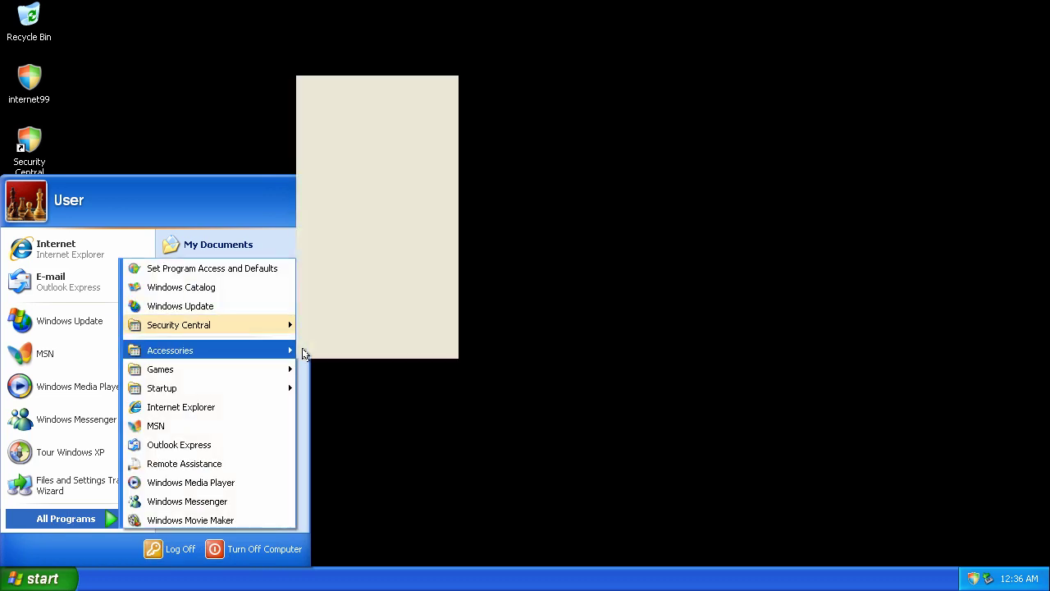
click(353, 222)
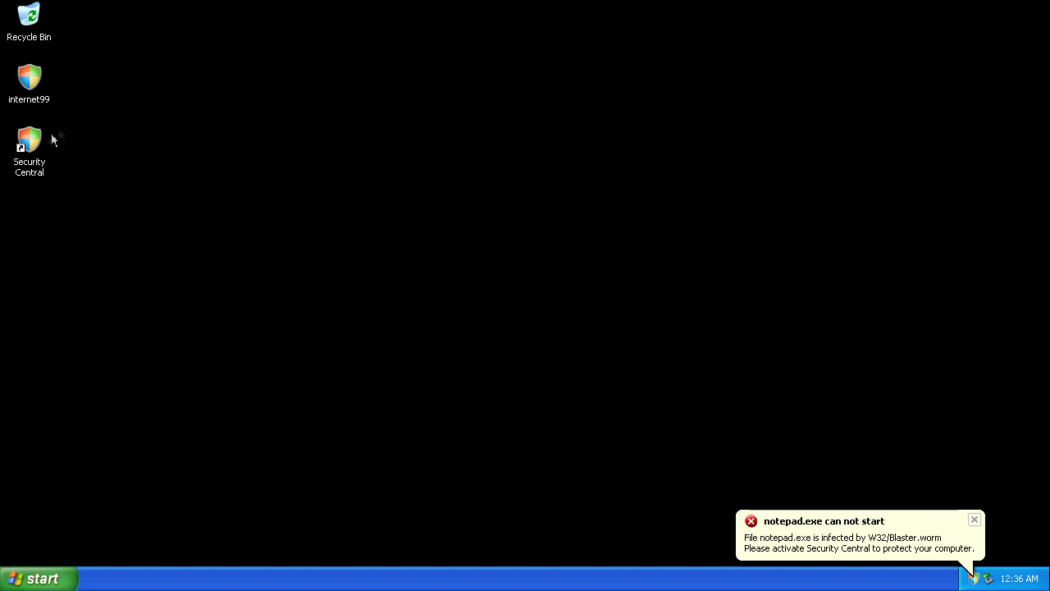
Reopen Security Central with its desktop shortcut, close its window and dismiss the security warning balloon
click(33, 148)
double_click(34, 148)
click(965, 515)
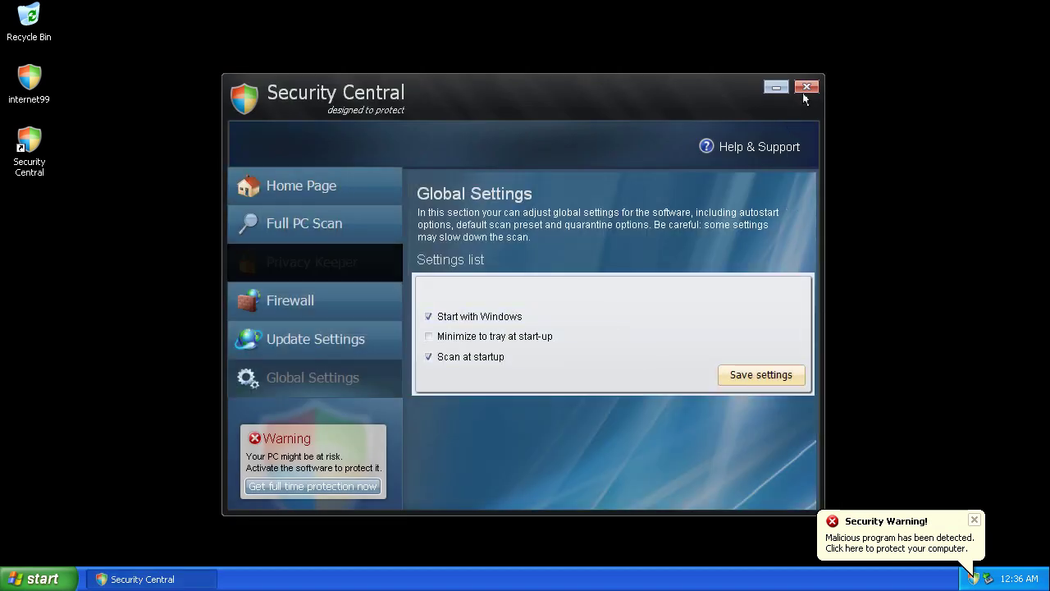
click(804, 89)
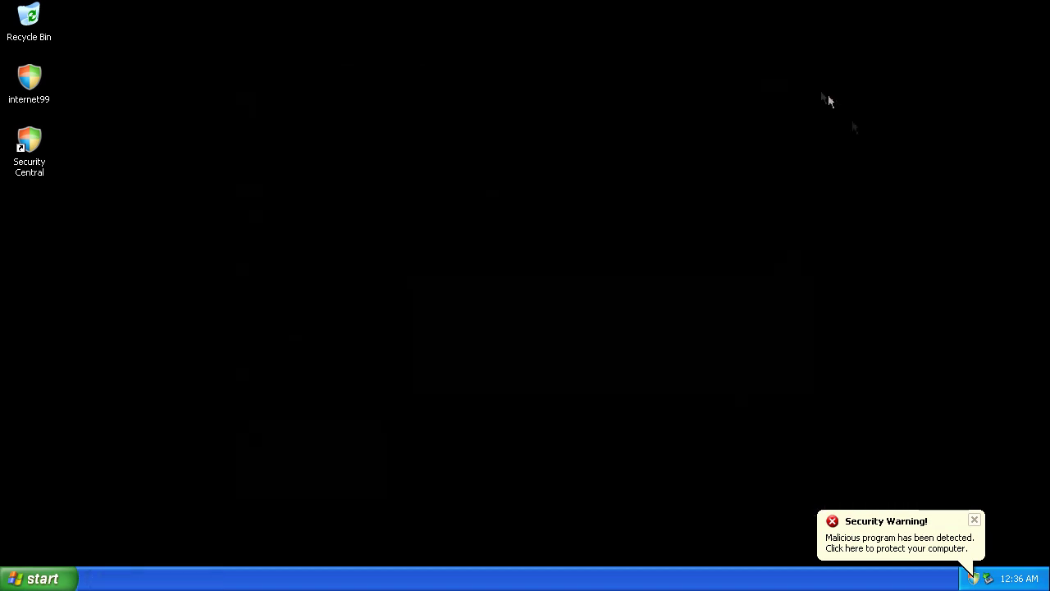
click(973, 520)
click(37, 578)
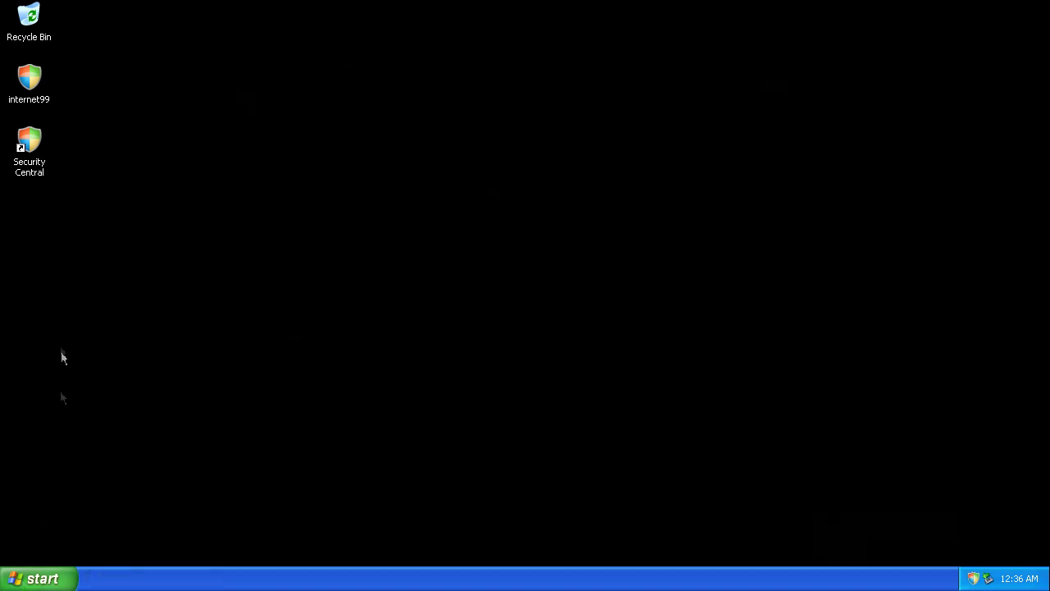
click(64, 255)
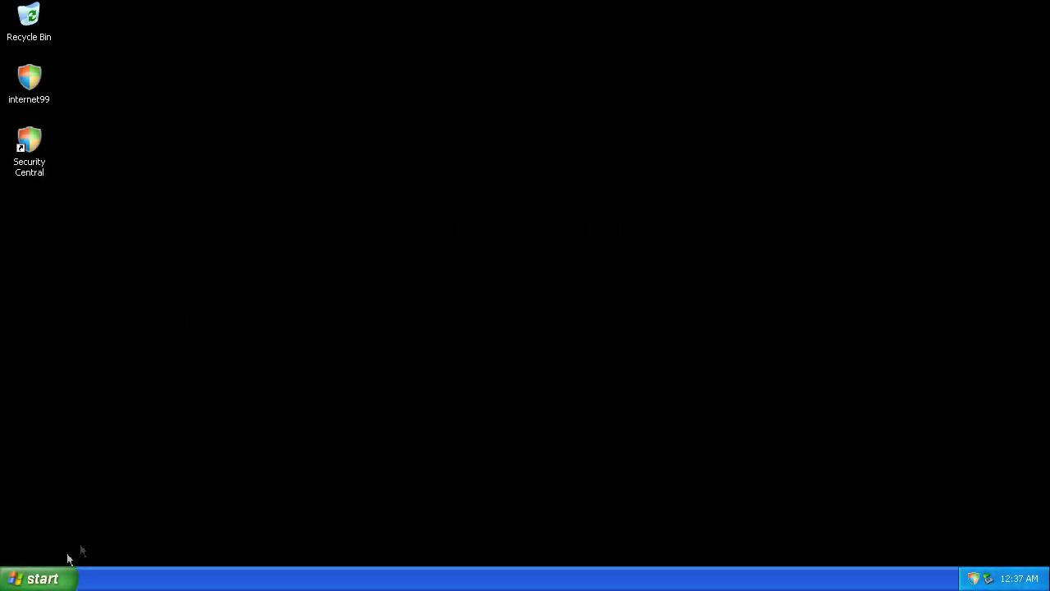
Force-end the rogue program with the Run command taskkill /f /IM "Security Central.exe", running the same command a second time
click(41, 578)
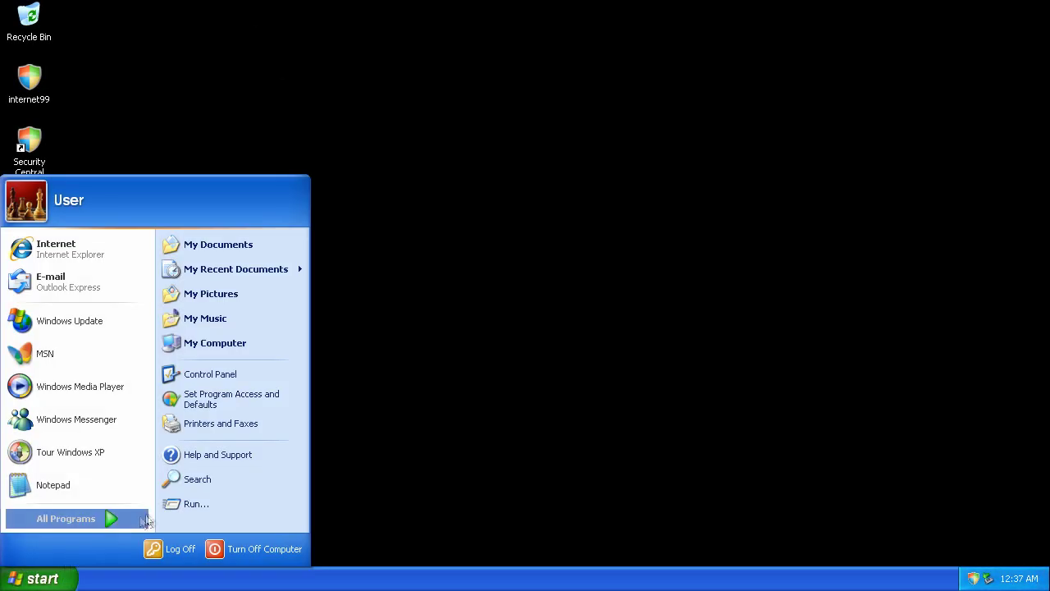
click(188, 501)
text(taskkill /f /IM "Security Central.exe")
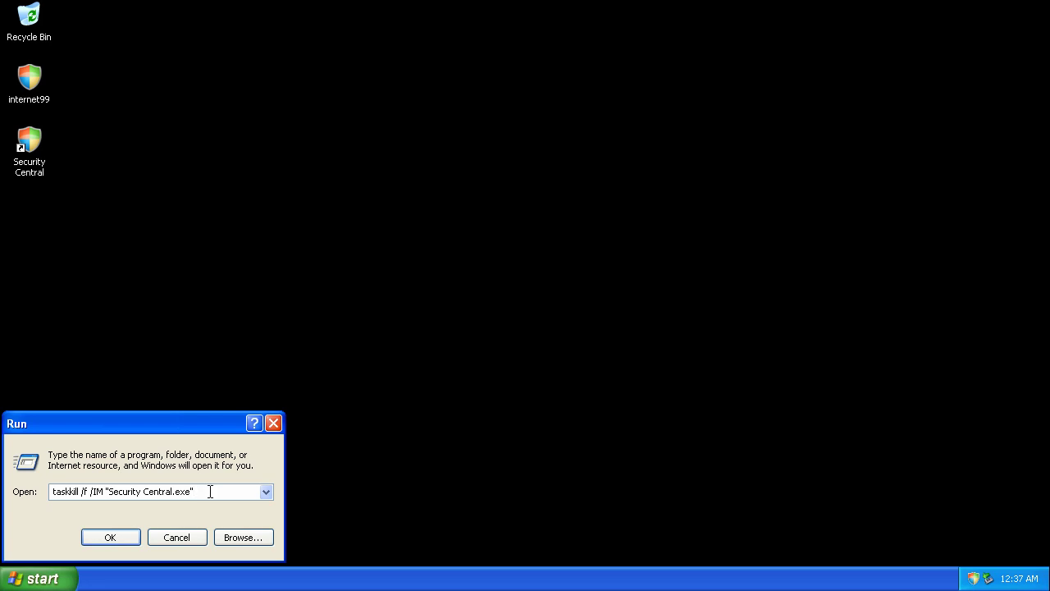
click(125, 535)
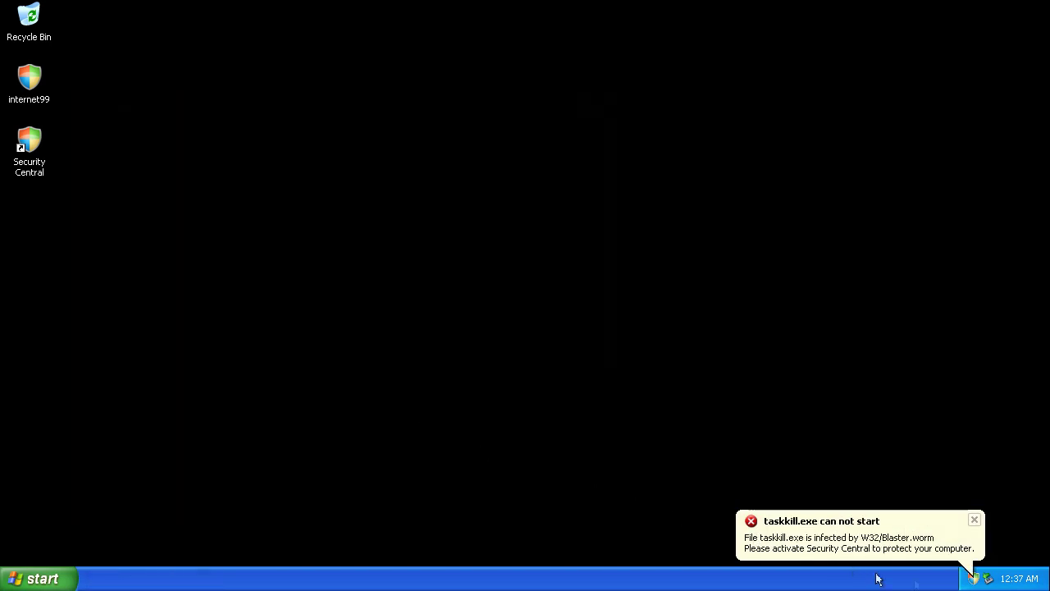
click(70, 577)
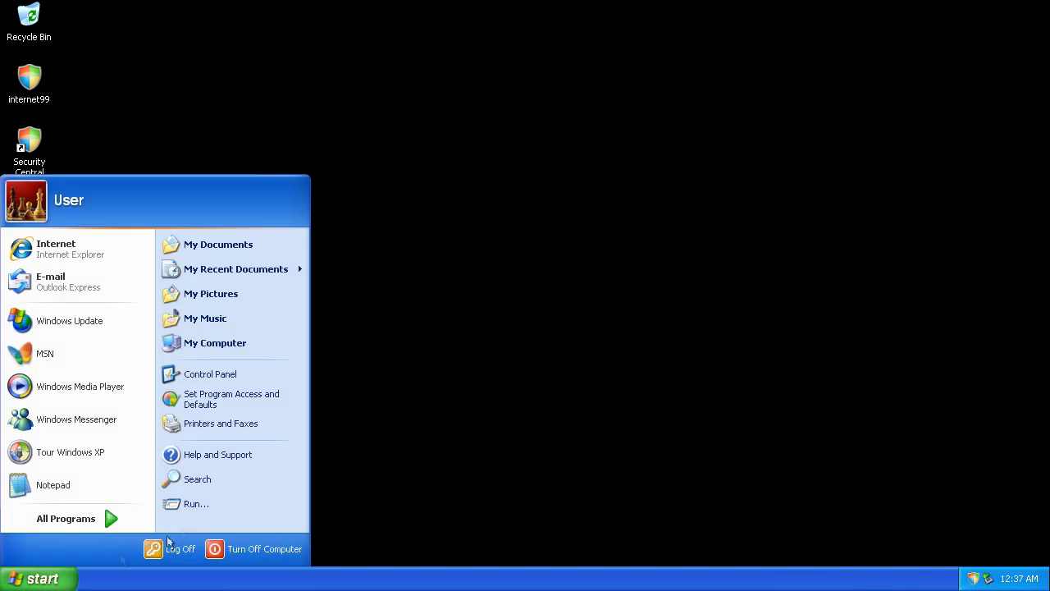
click(211, 504)
click(138, 535)
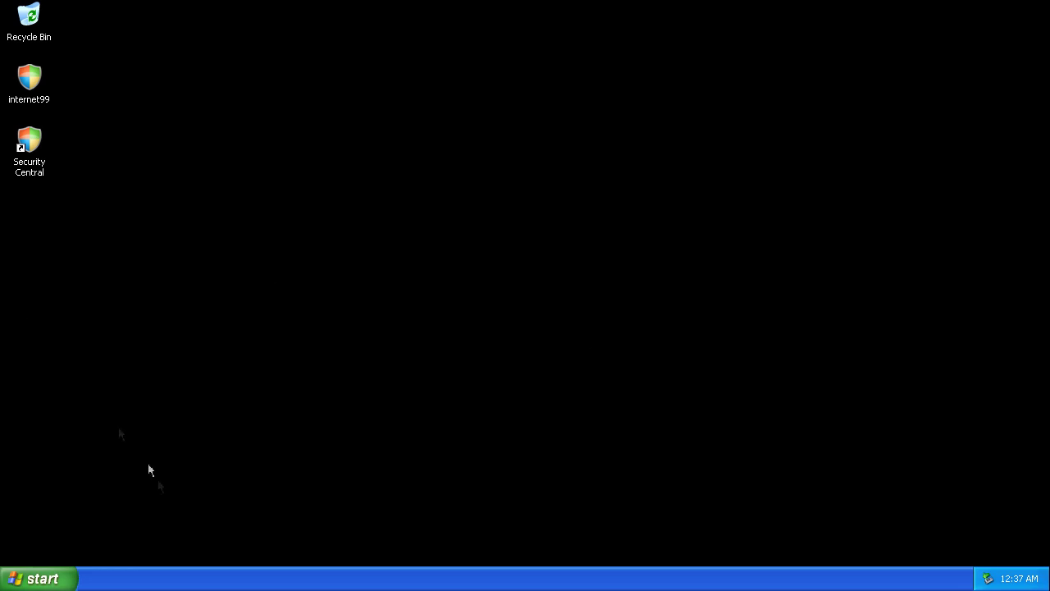
Check that Windows Task Manager starts, and close it again
right_click(117, 584)
click(144, 538)
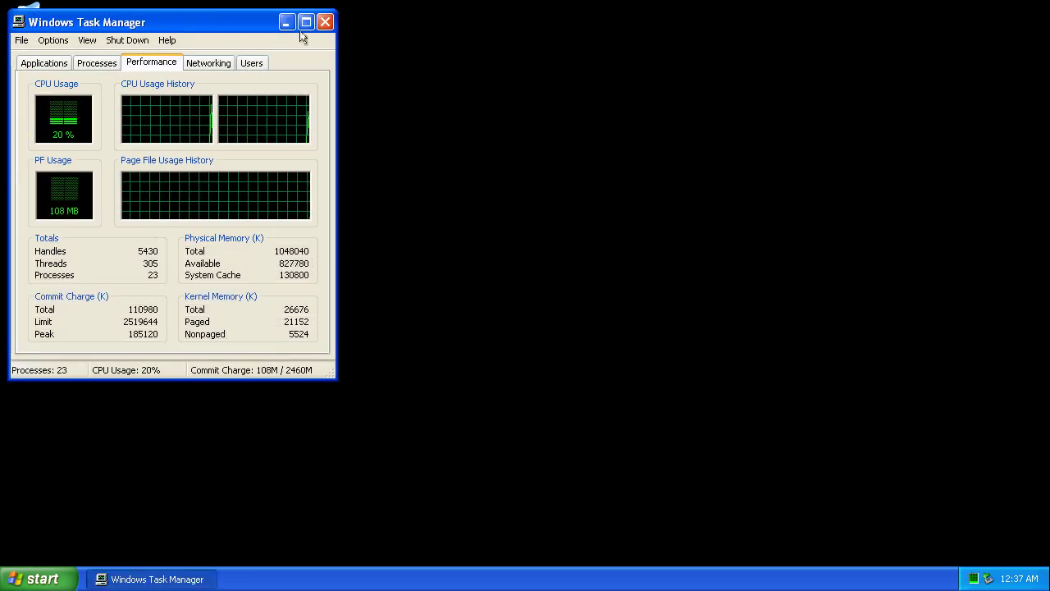
click(324, 21)
Delete the internet99 file and the Security Central shortcut from the desktop
drag(112, 195, 35, 89)
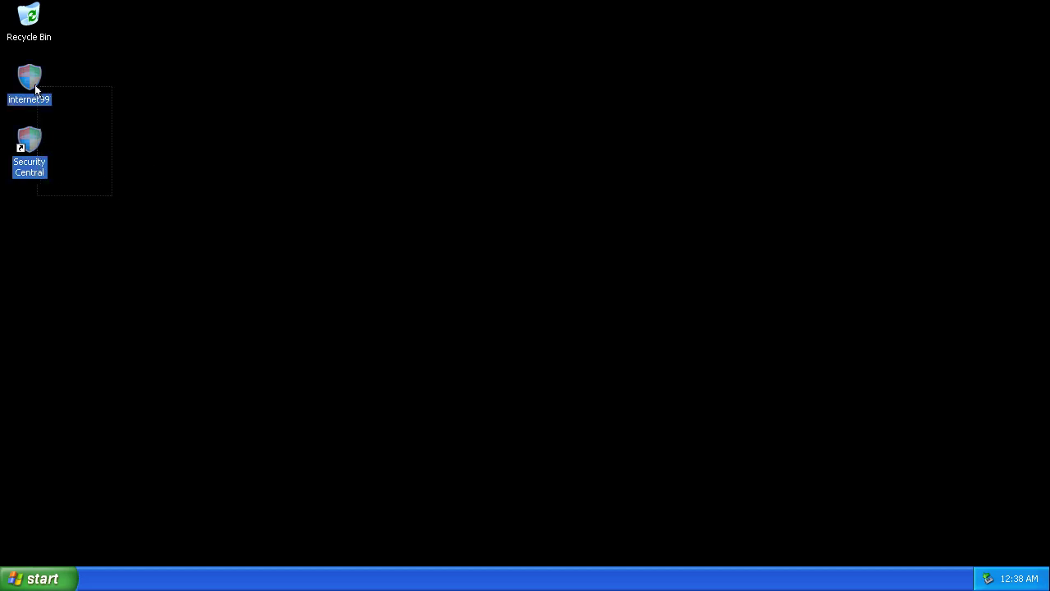
key(Delete)
key(Return)
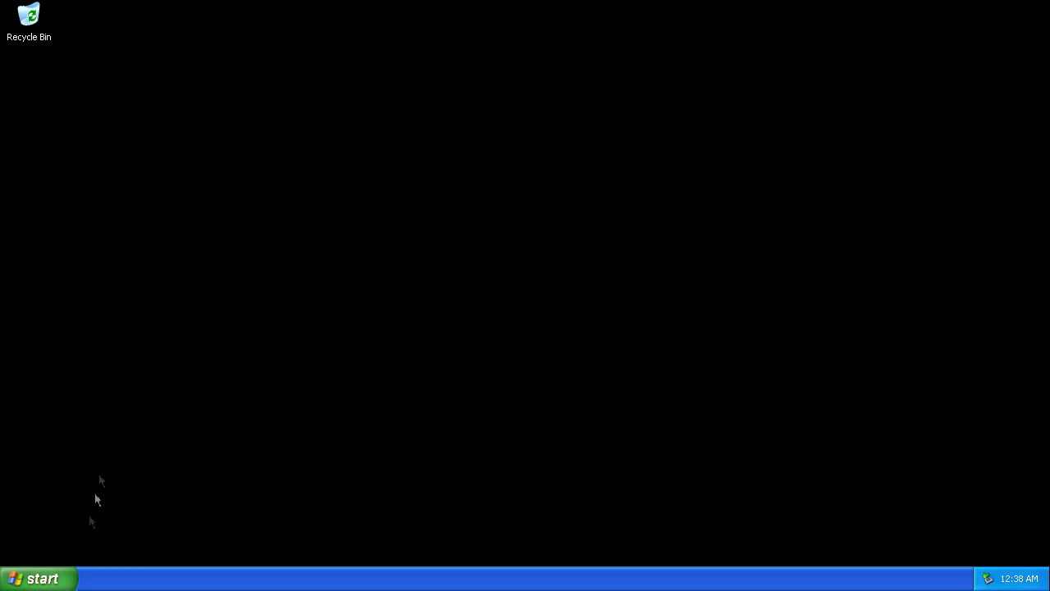
Delete the Security Central program group from All Programs and confirm moving it to the Recycle Bin
click(49, 578)
click(79, 522)
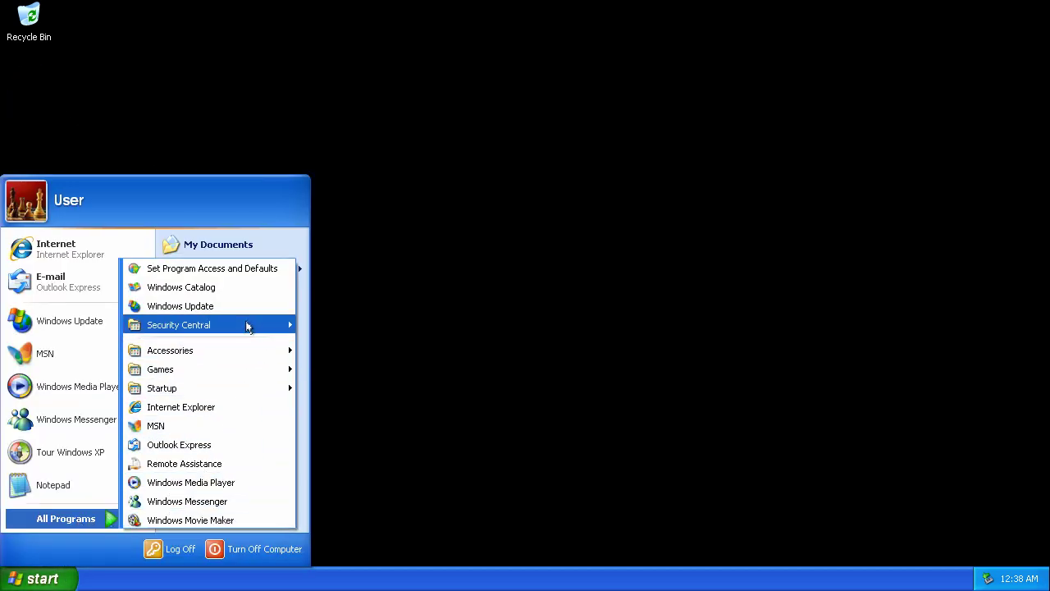
right_click(249, 325)
click(278, 370)
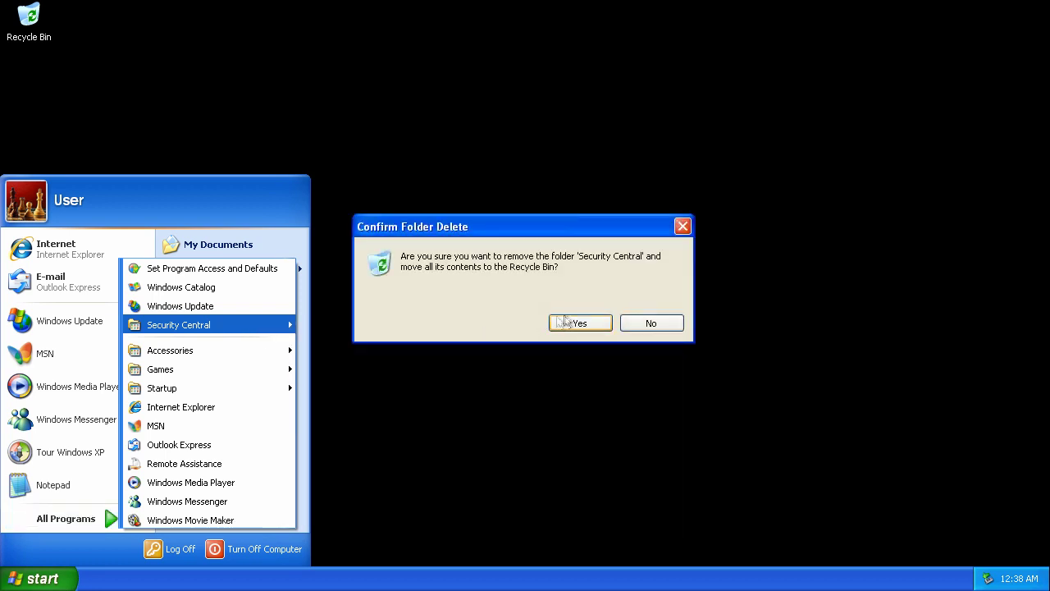
click(574, 323)
Browse to C:\Program Files in My Computer, revealing the hidden contents of the C: drive and of that folder
click(41, 578)
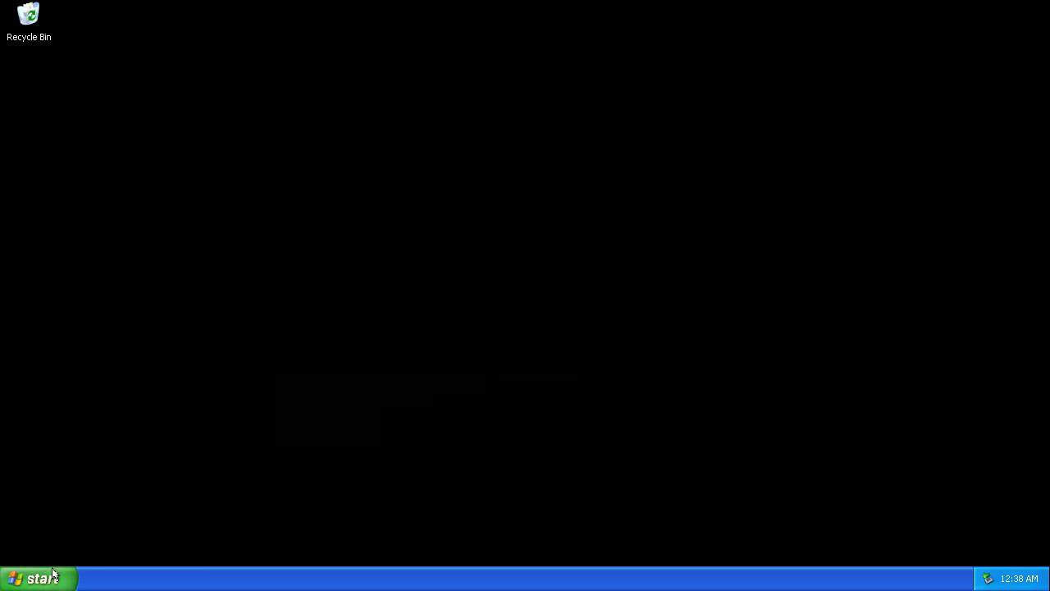
click(234, 345)
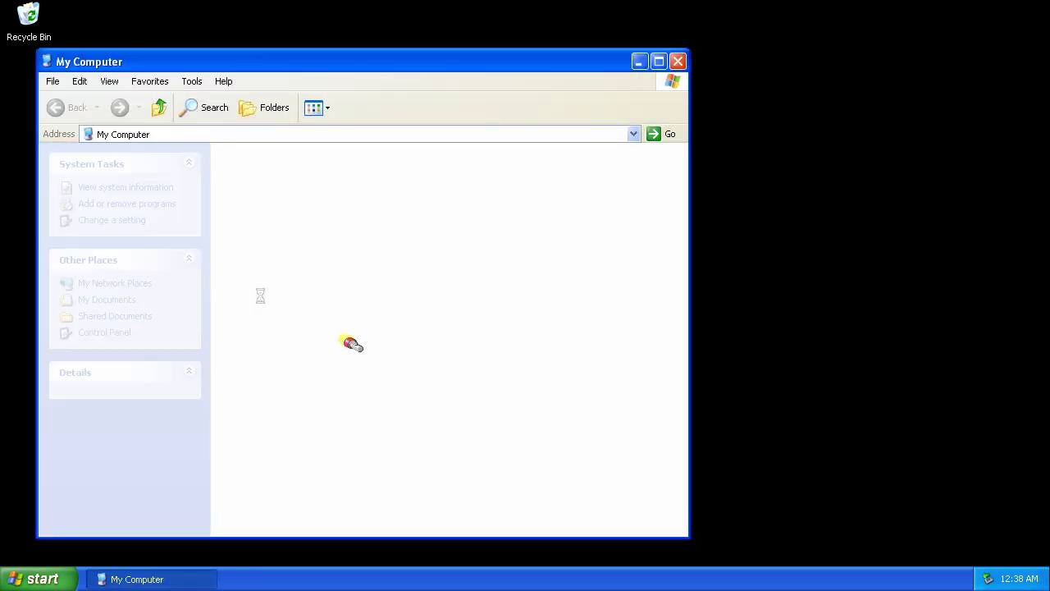
double_click(261, 268)
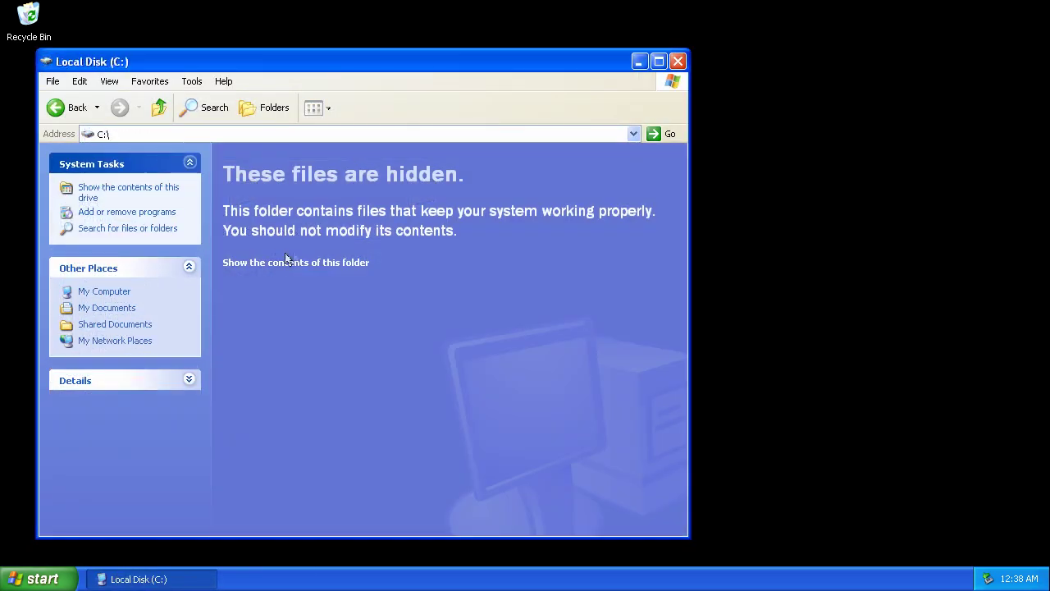
click(361, 262)
double_click(427, 169)
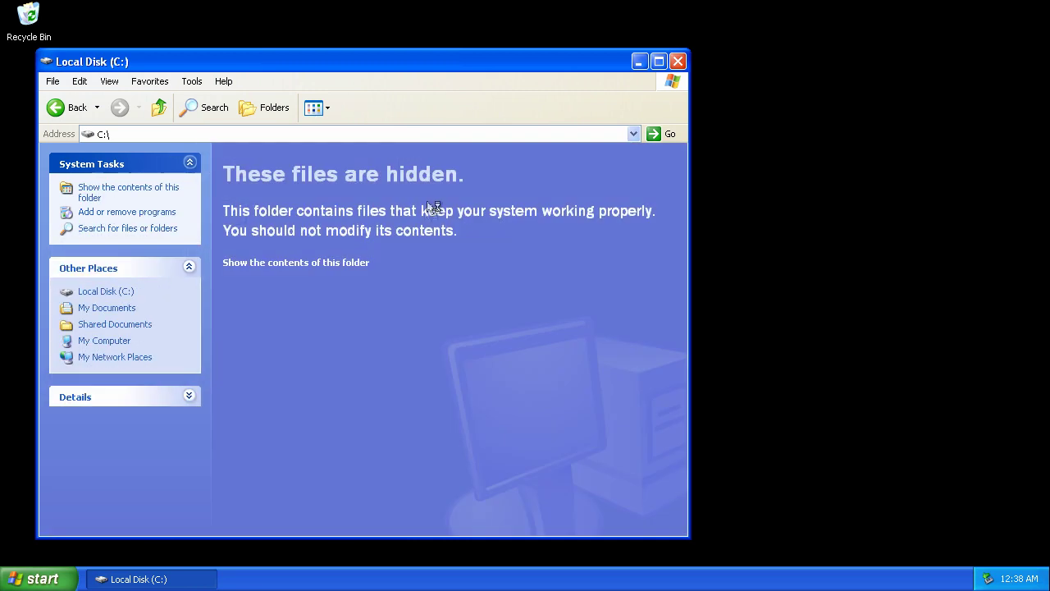
click(351, 263)
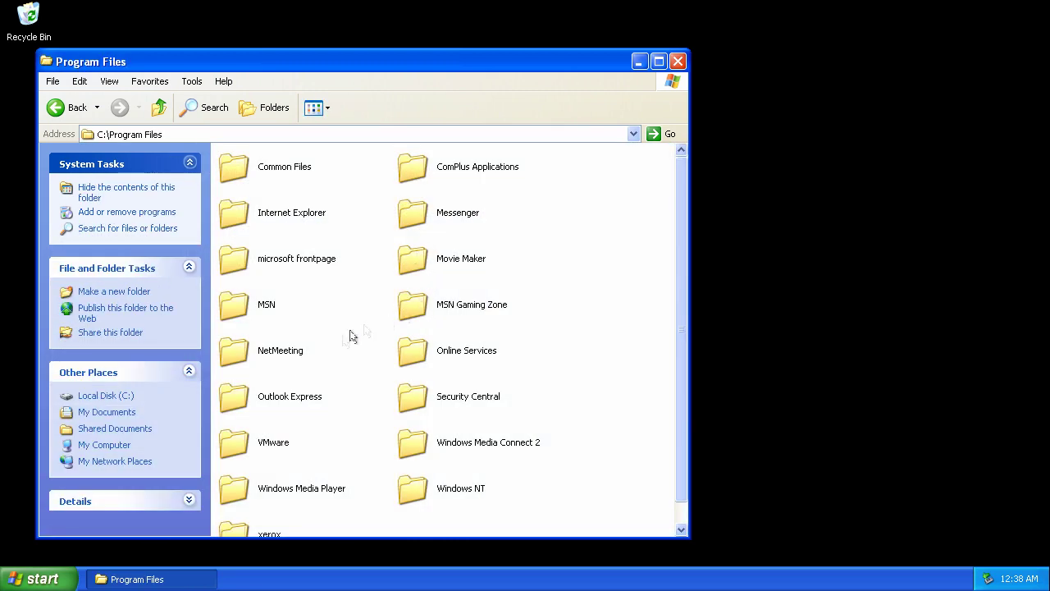
Look inside the Security Central folder in C:\Program Files, delete that folder and close the window
double_click(425, 397)
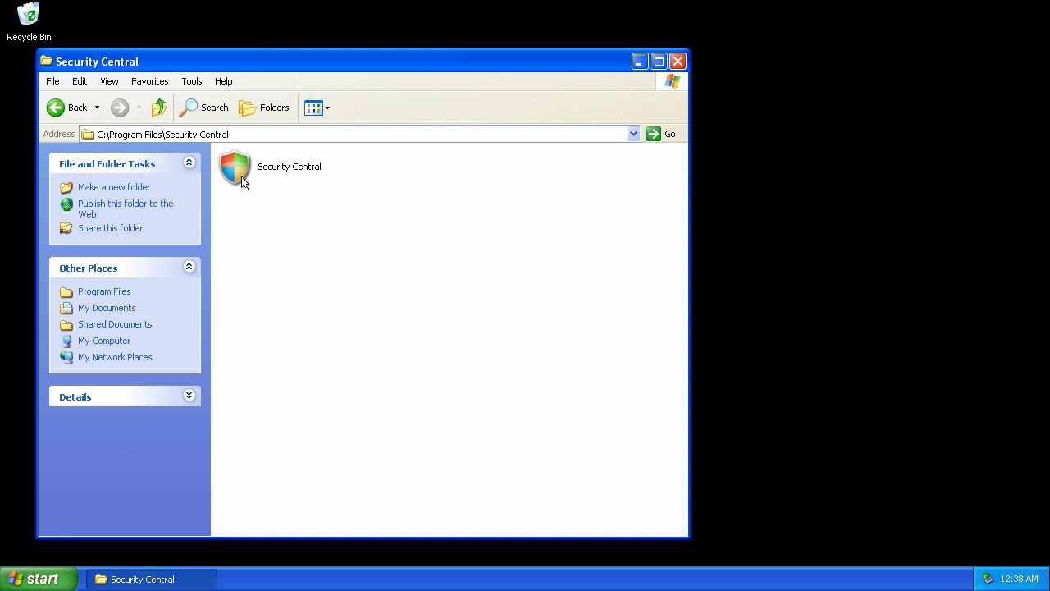
click(424, 405)
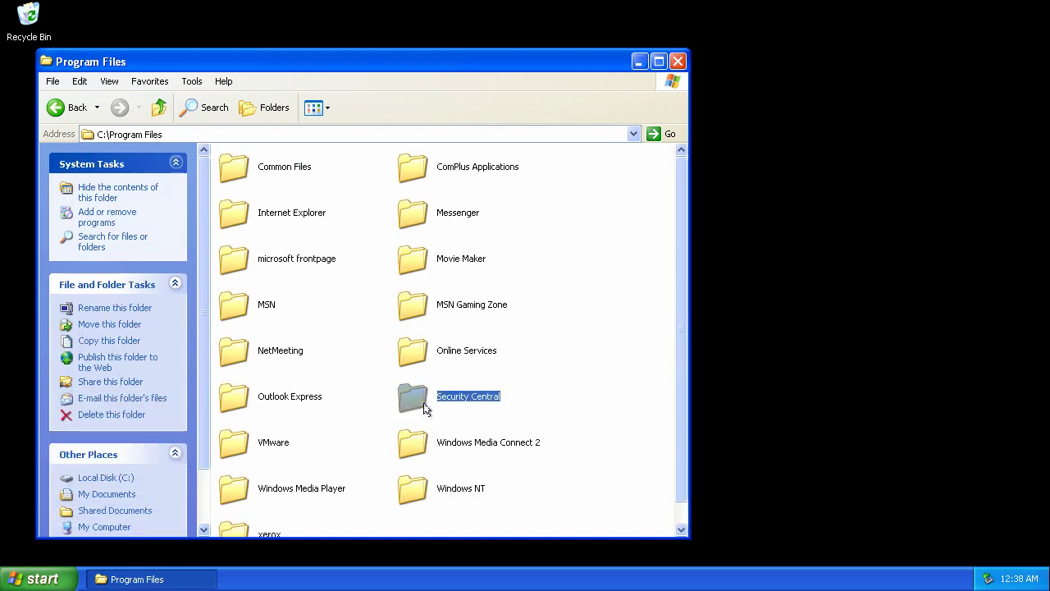
key(Delete)
key(Return)
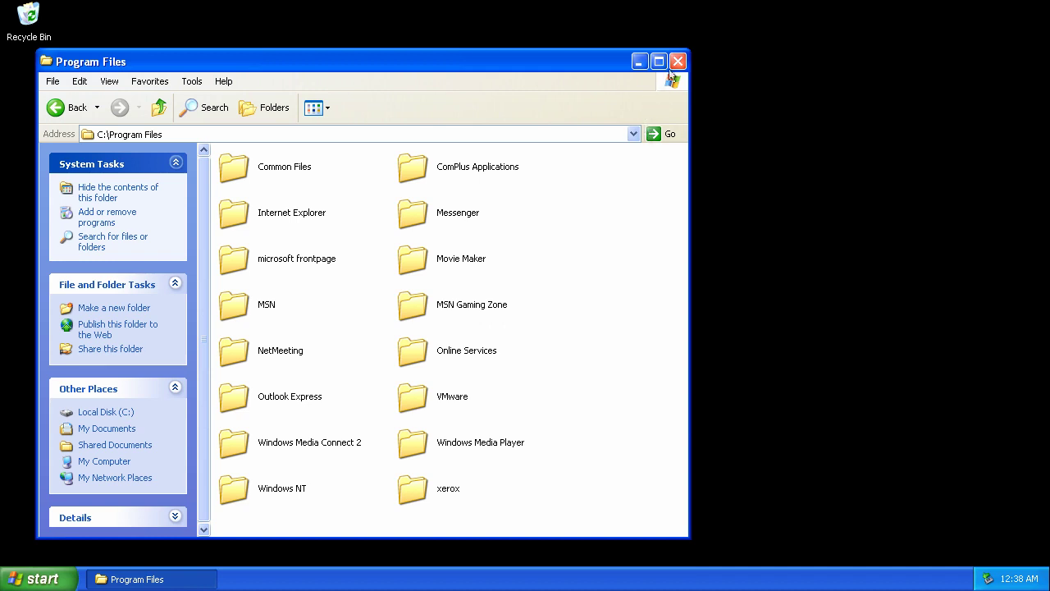
click(677, 61)
Start the Registry Editor with the Run command and expand HKEY_LOCAL_MACHINE\SOFTWARE
click(64, 573)
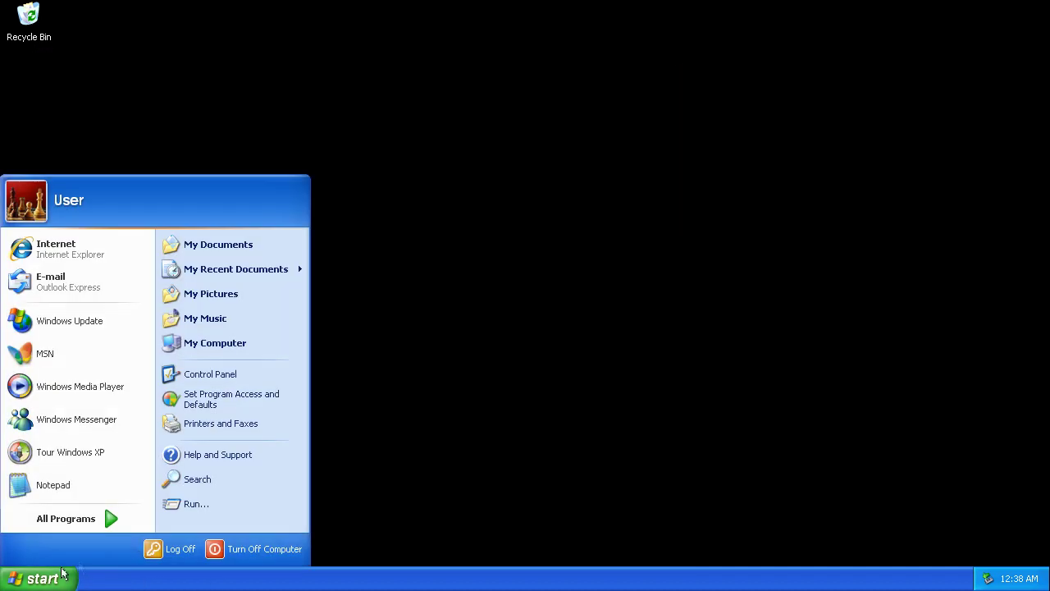
click(215, 510)
key(Down)
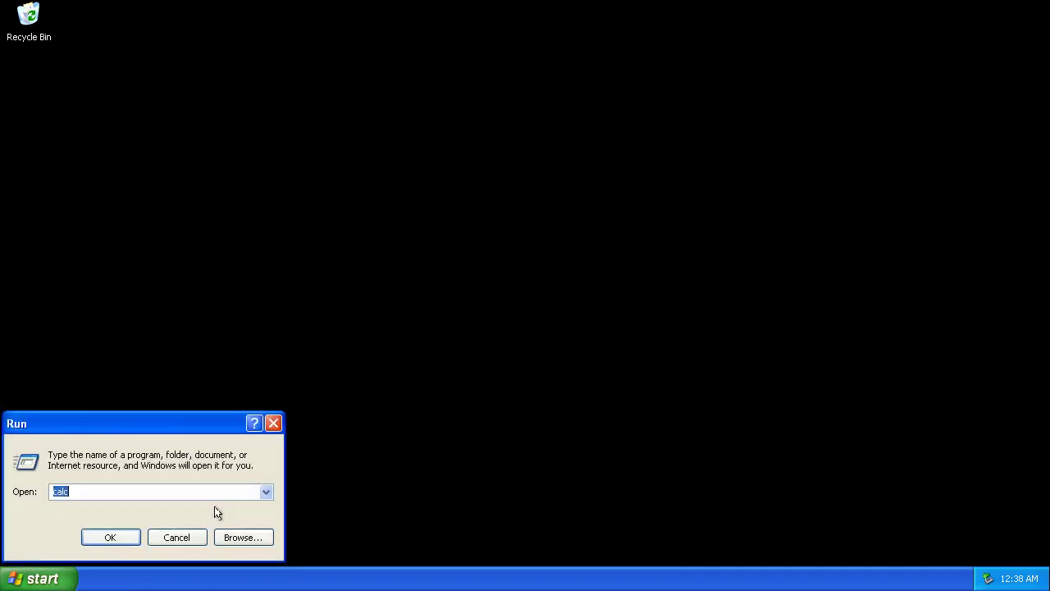
key(Down)
key(Return)
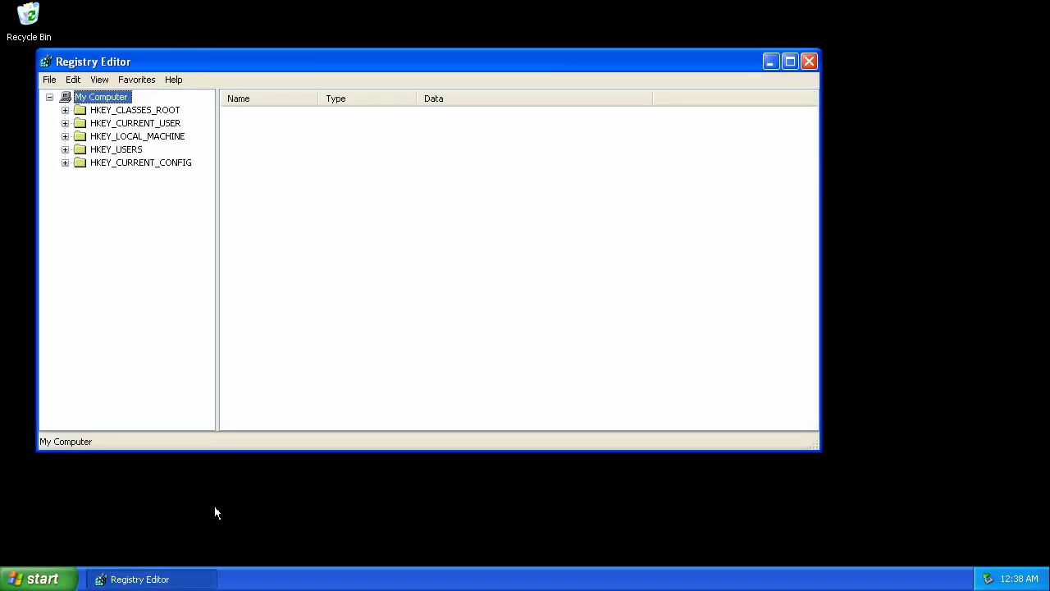
double_click(155, 137)
double_click(136, 189)
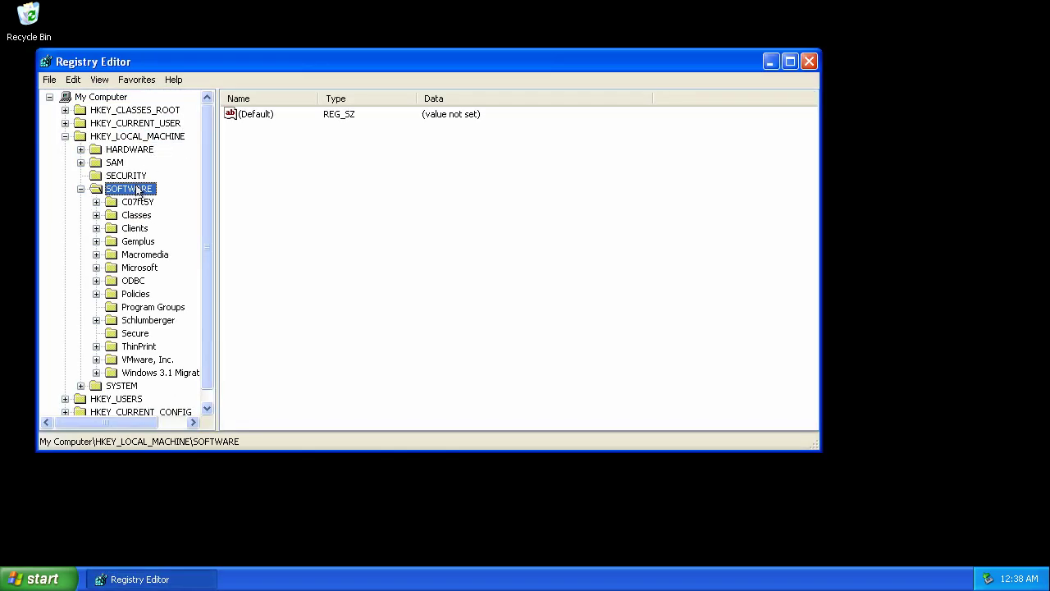
Inspect the C07ft5Y key under HKEY_LOCAL_MACHINE\SOFTWARE and collapse it again
key(Down)
key(Right)
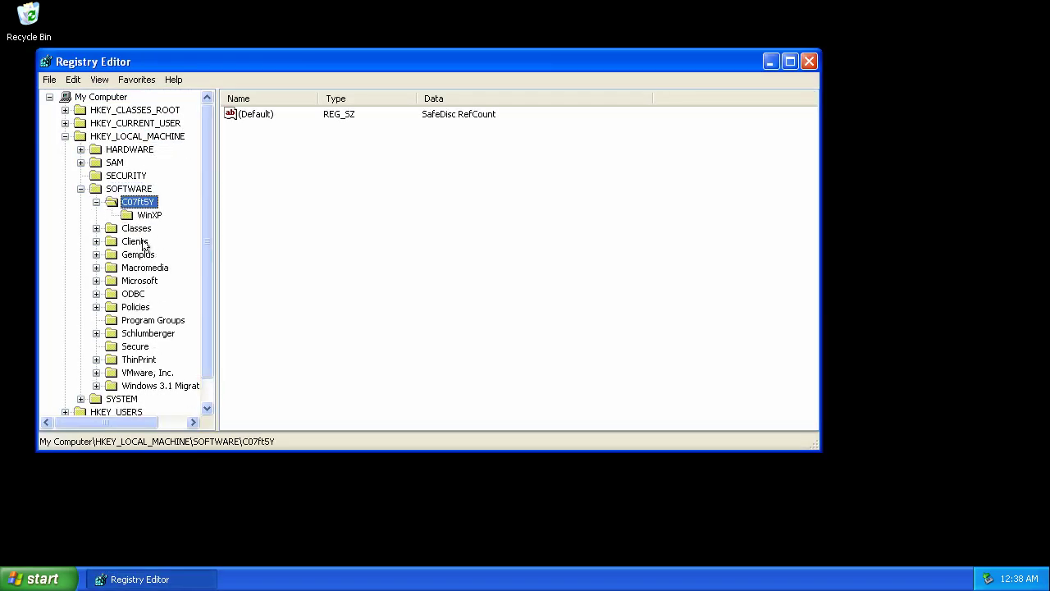
key(Right)
key(Left)
key(Left)
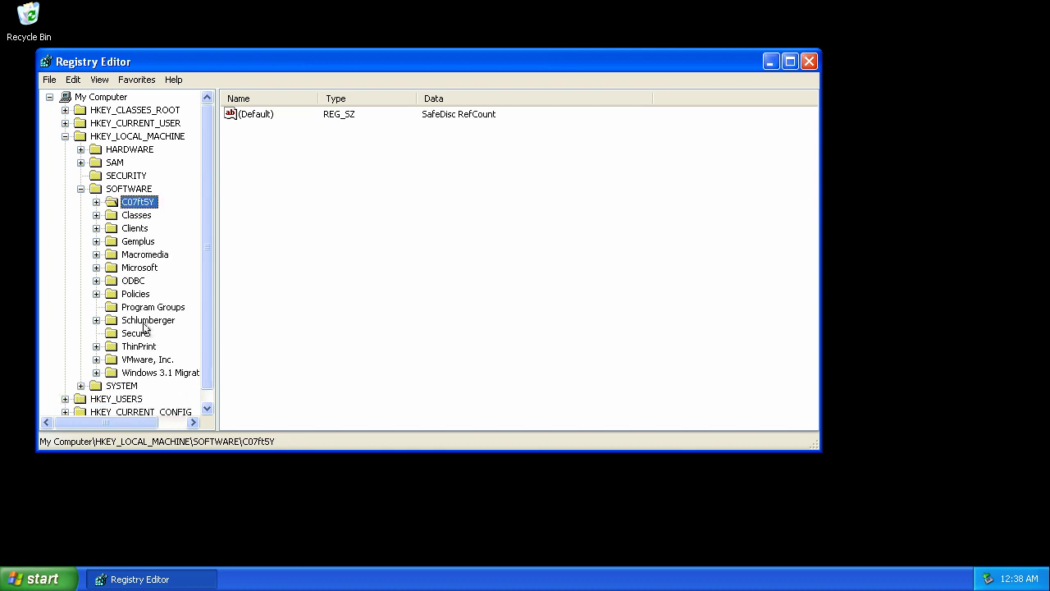
Open the registry key HKEY_LOCAL_MACHINE\SOFTWARE\Microsoft\Windows\CurrentVersion\Run
double_click(139, 267)
scroll(152, 316, down, 10)
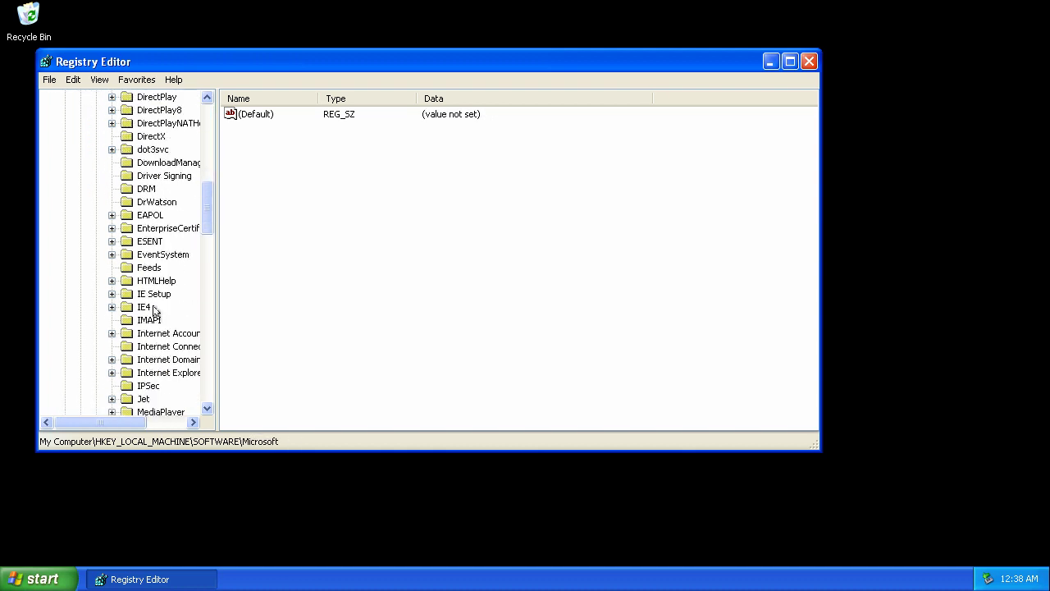
scroll(156, 316, down, 15)
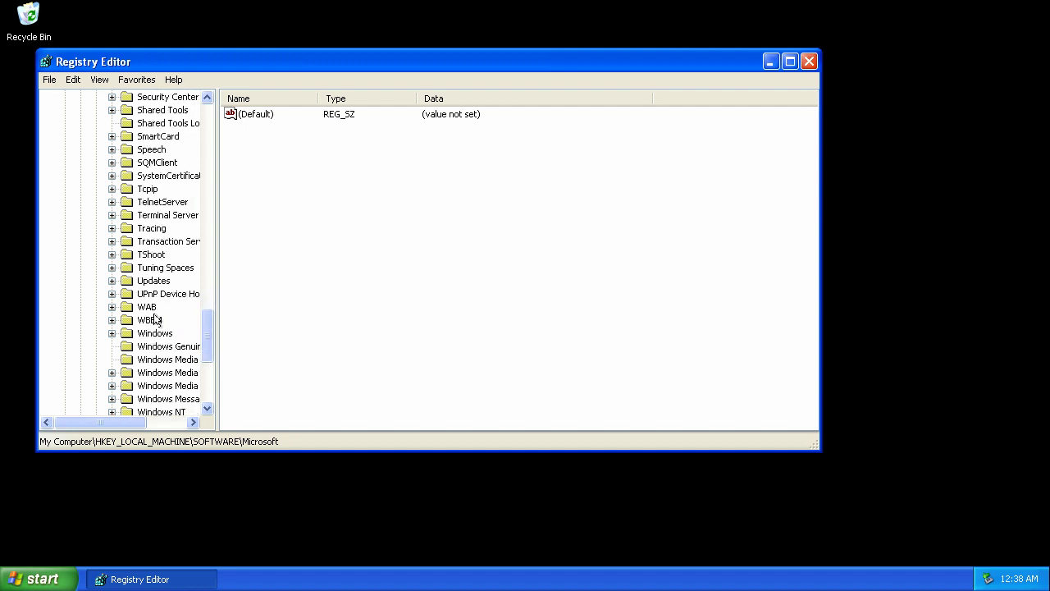
double_click(159, 296)
double_click(165, 306)
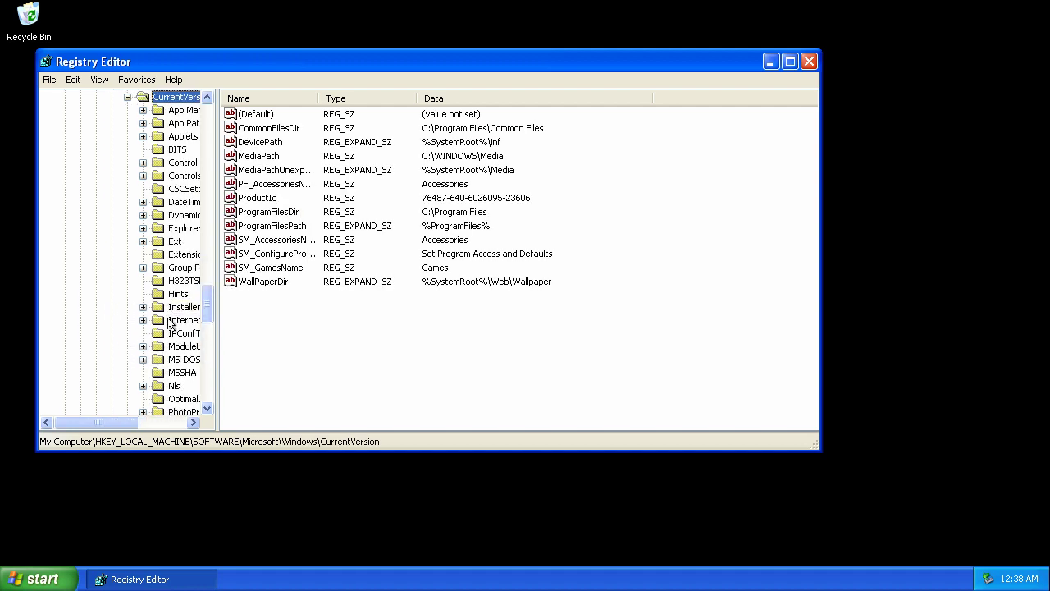
scroll(172, 329, down, 3)
click(178, 360)
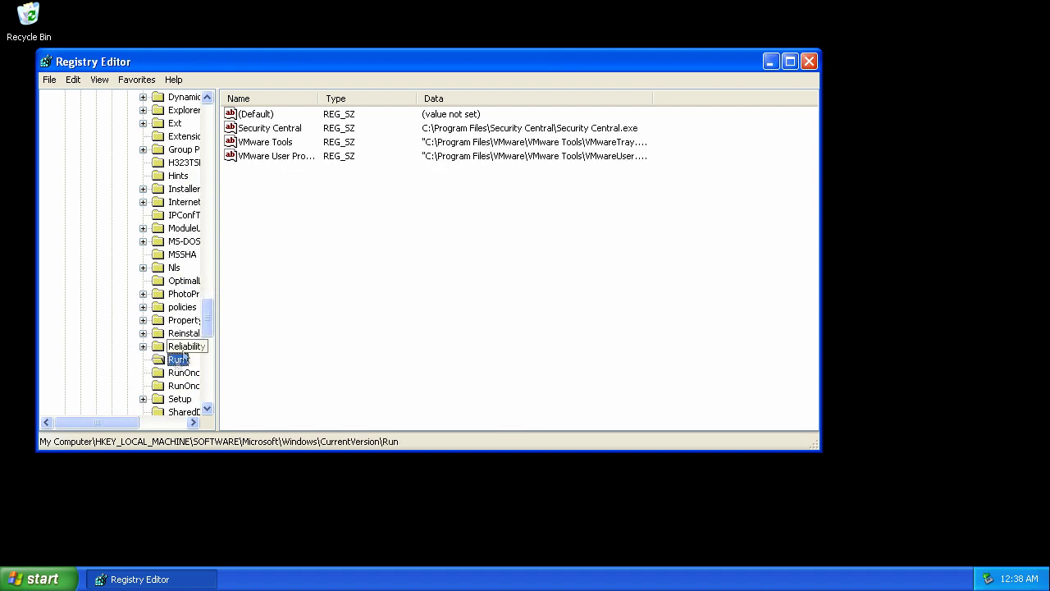
Delete the Security Central startup value from the Run key and close the Registry Editor
click(291, 131)
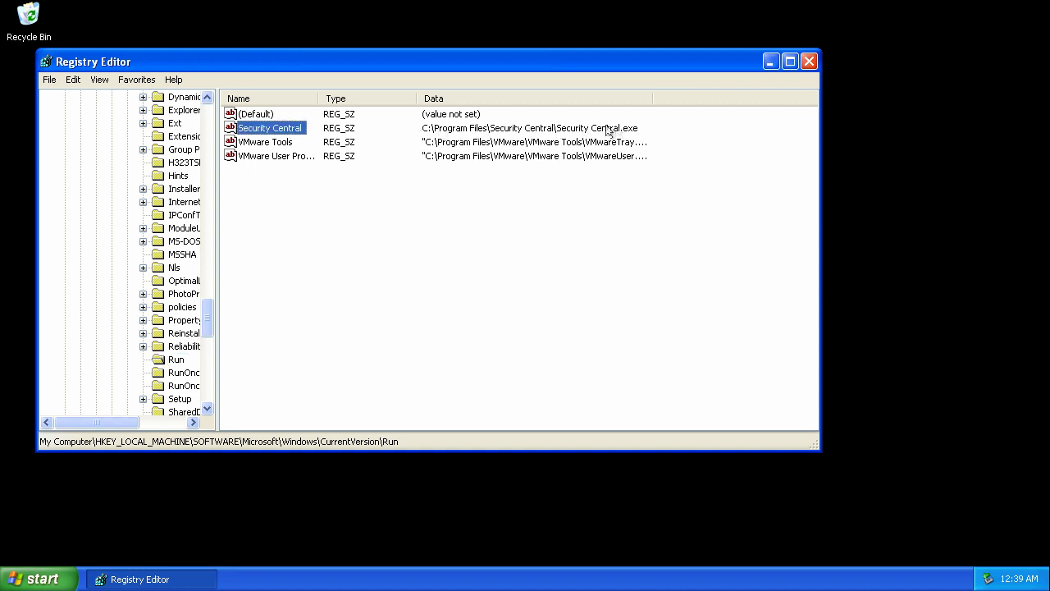
key(Delete)
key(Return)
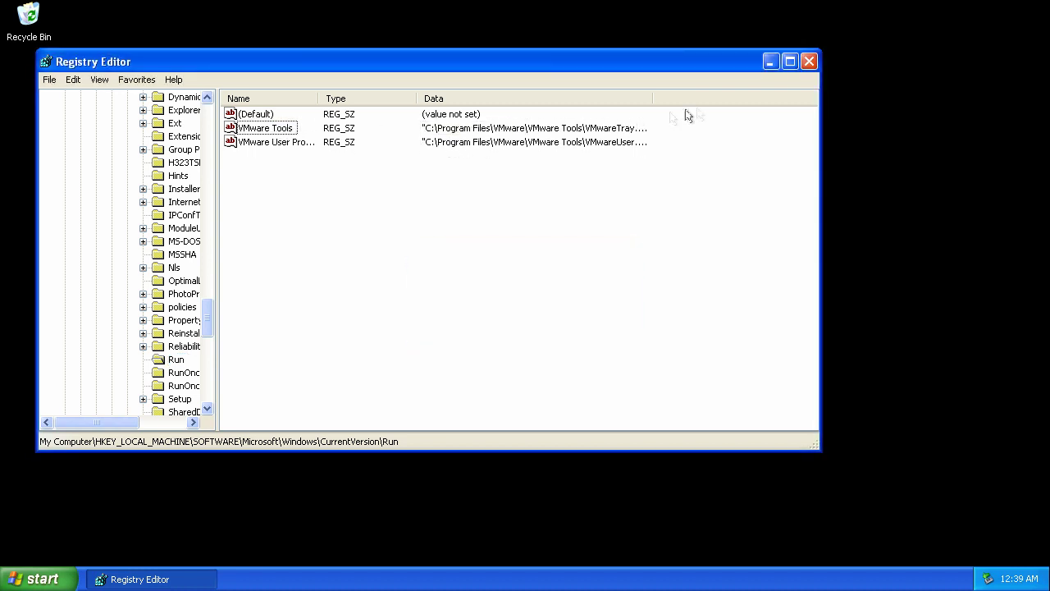
click(807, 63)
Empty the Recycle Bin and confirm the permanent deletion
right_click(37, 37)
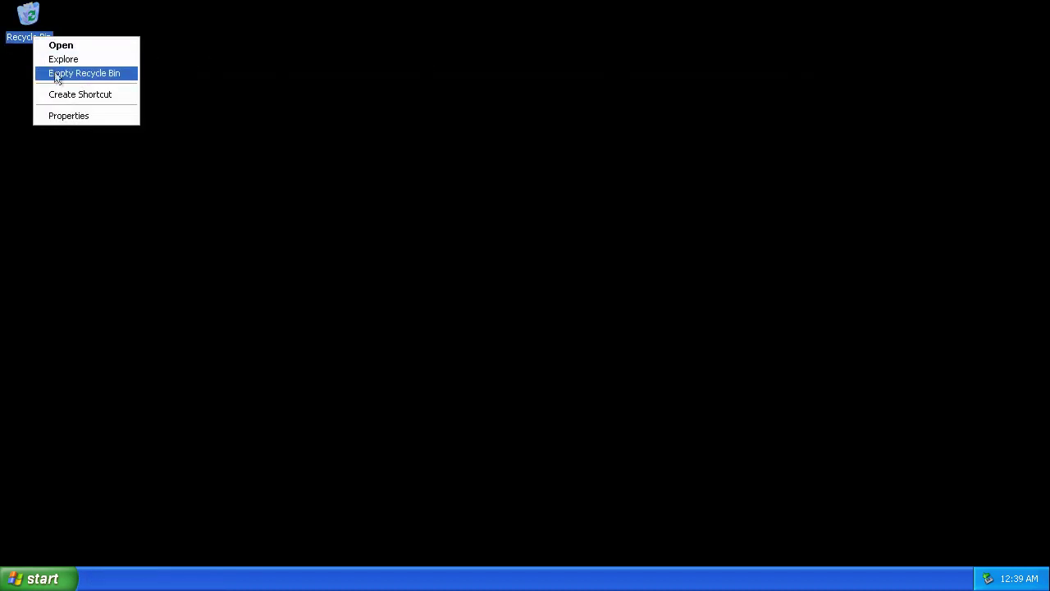
click(62, 73)
click(579, 307)
Restart the computer
click(41, 578)
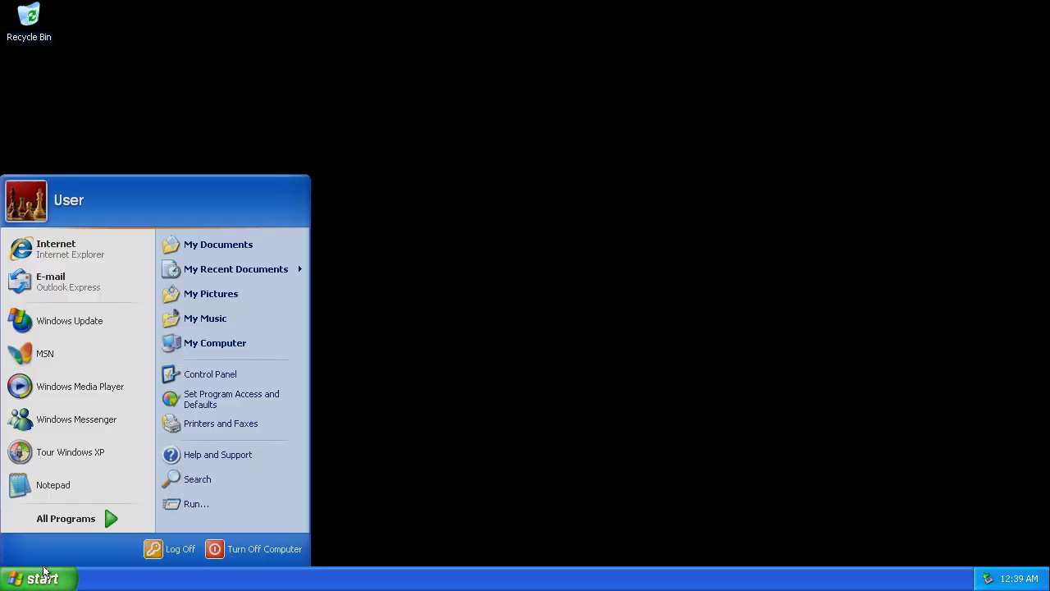
click(234, 550)
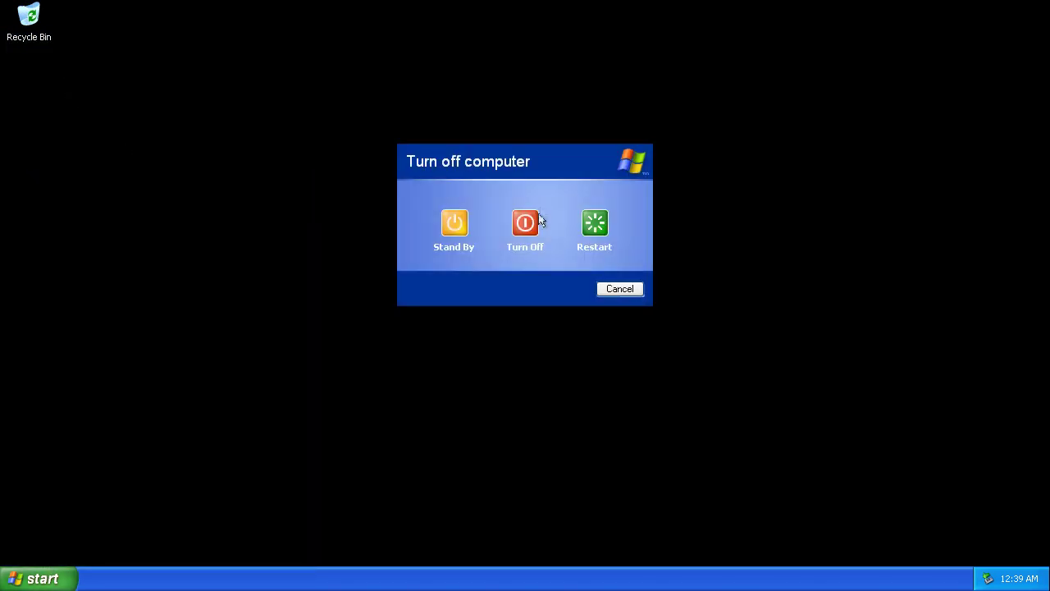
click(583, 227)
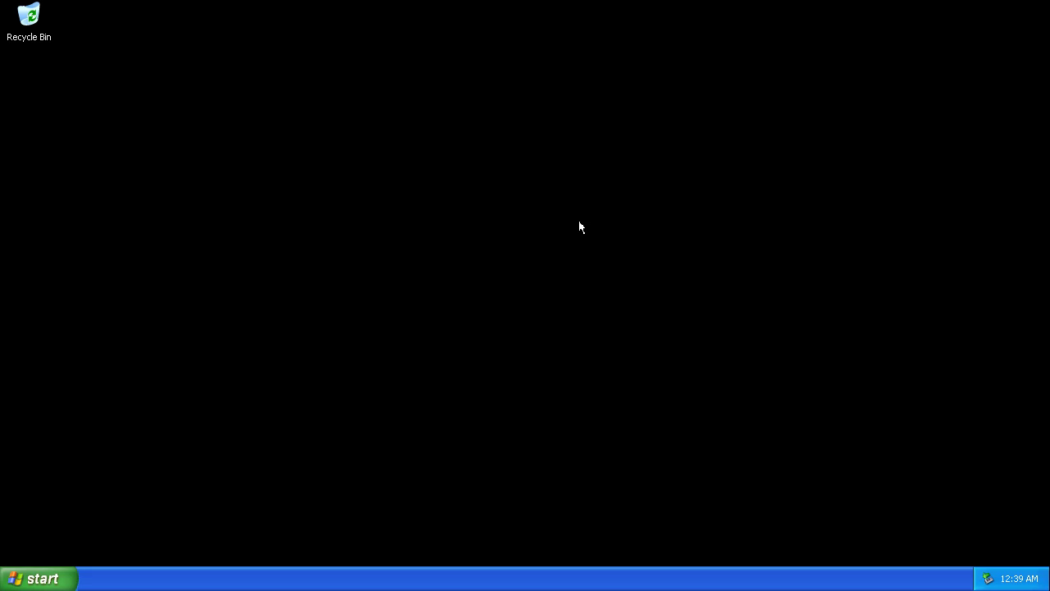